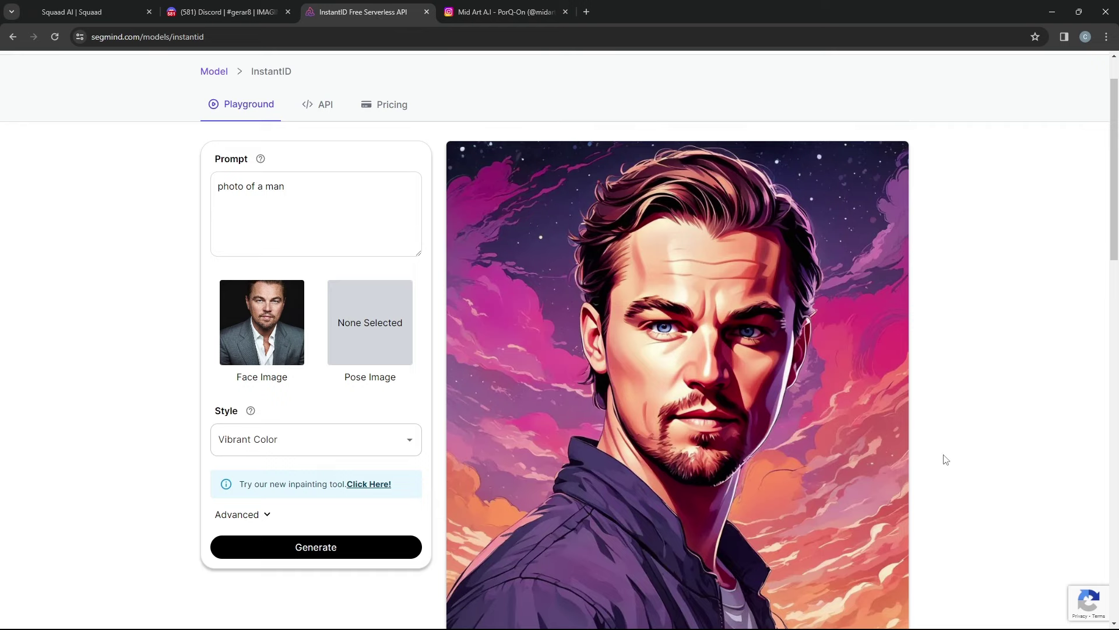
scroll(986, 475, down, 3)
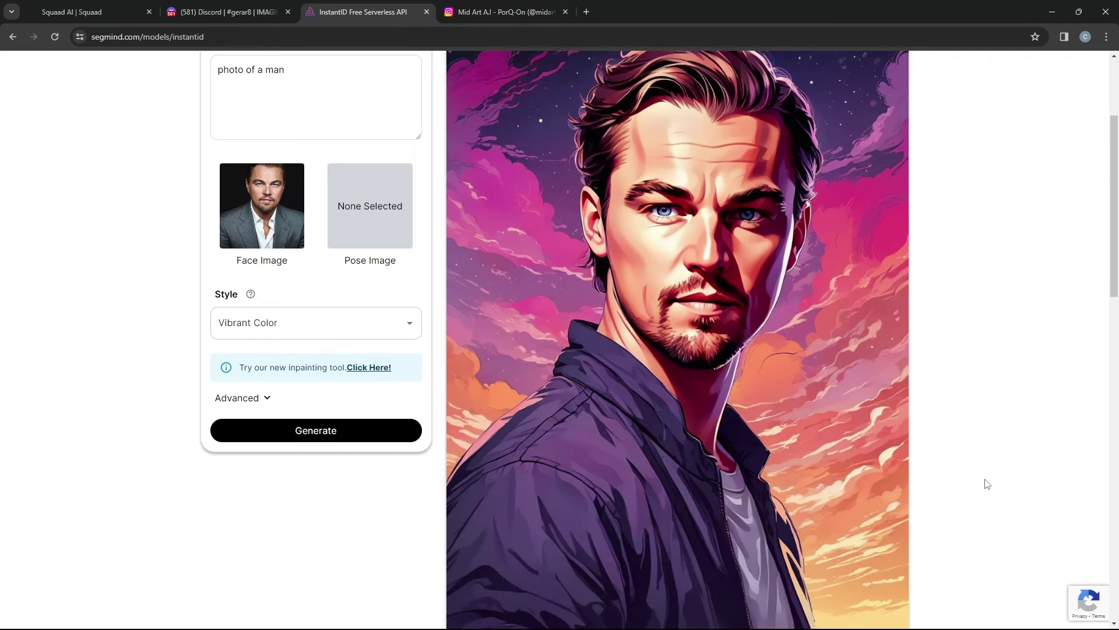
scroll(984, 484, up, 1)
scroll(984, 484, up, 2)
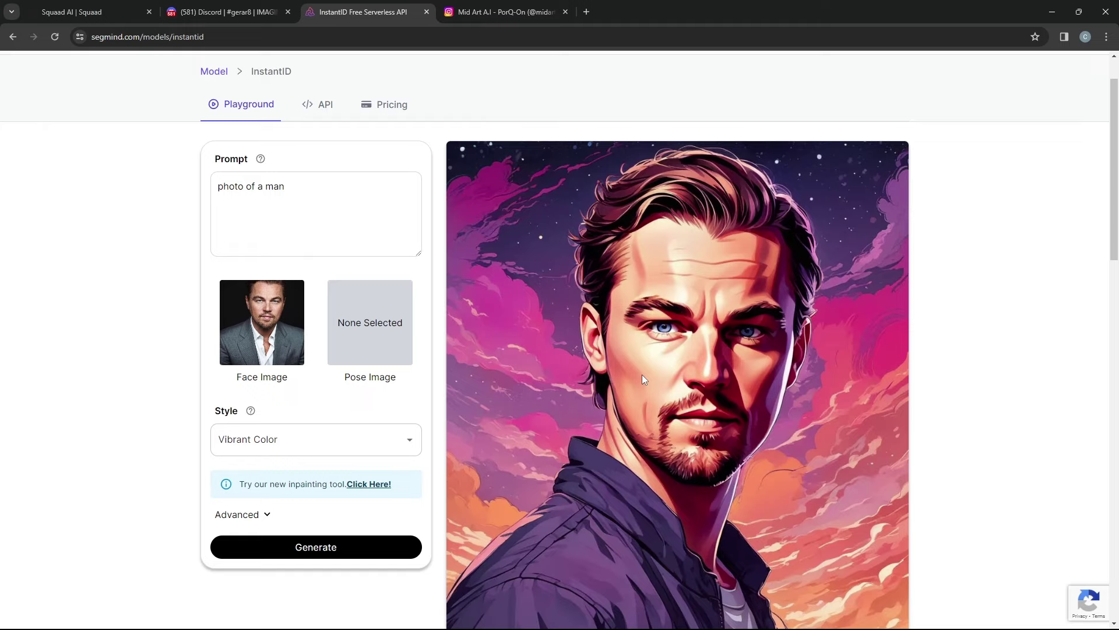
Switch to the Discord gerar8 channel and view the generated Batman image enlarged
click(221, 7)
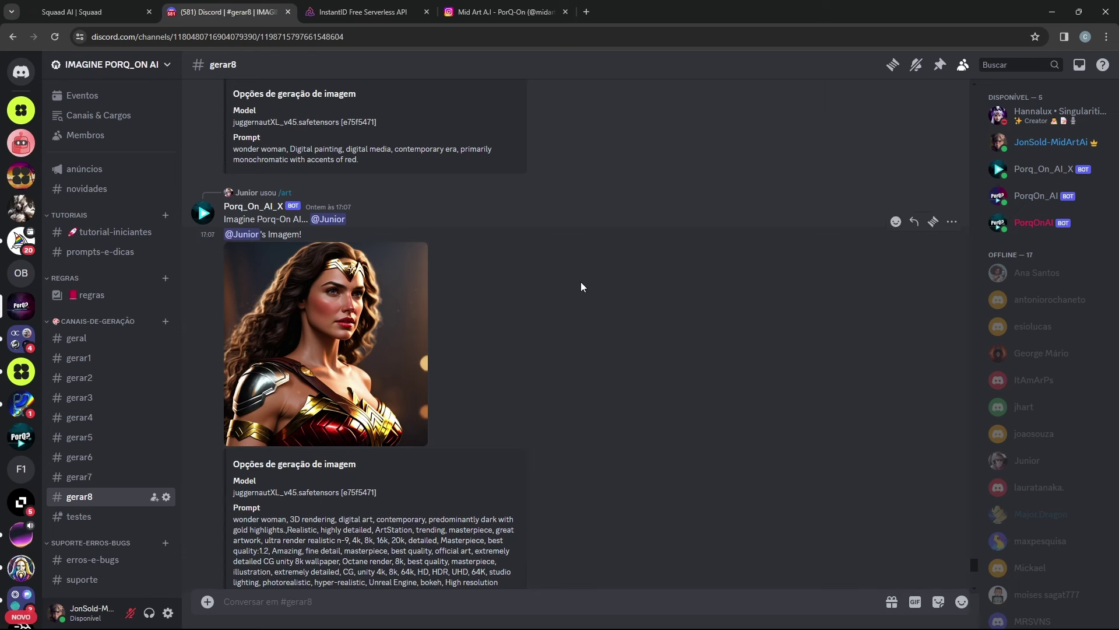
scroll(580, 282, down, 7)
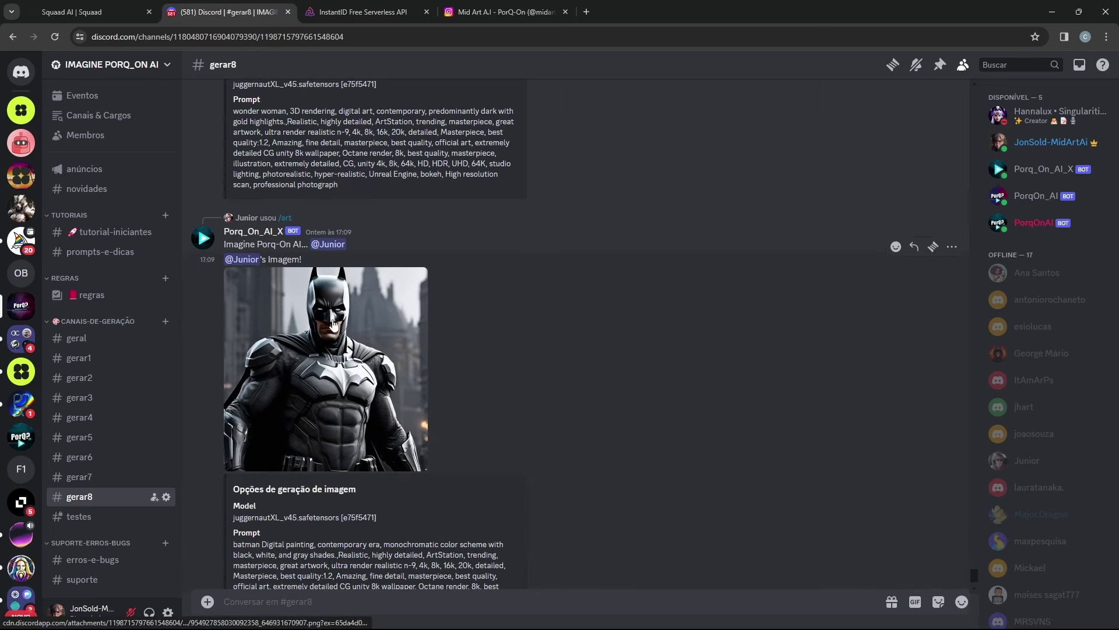
click(389, 326)
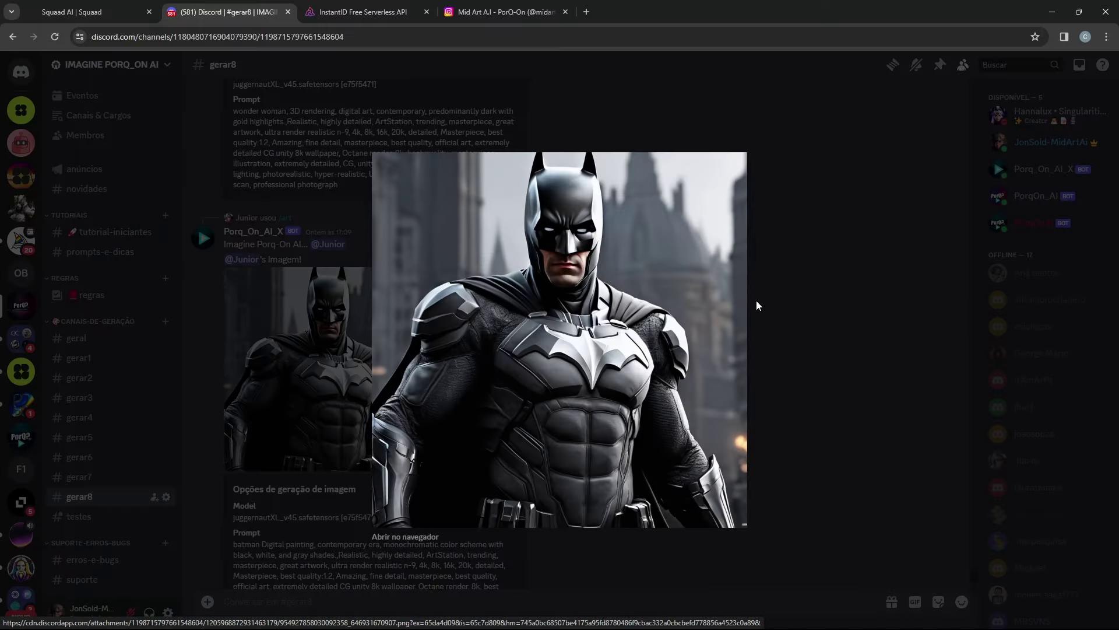
click(775, 295)
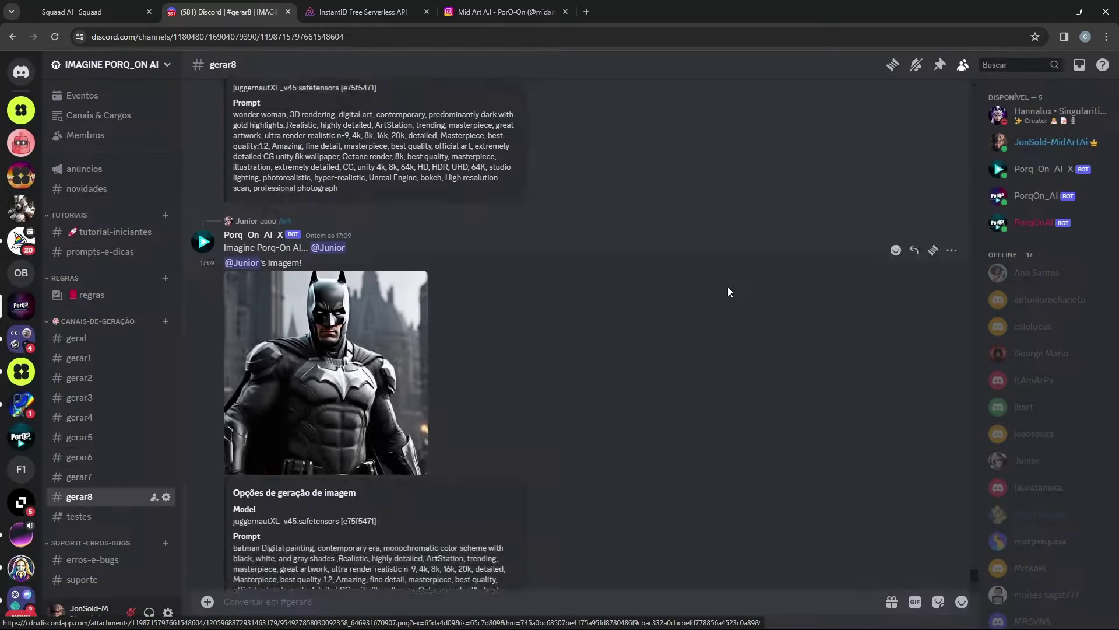
Enlarge the detailed 3D-rendered Wonder Woman image in the channel and open it in the browser
scroll(727, 290, up, 7)
click(405, 341)
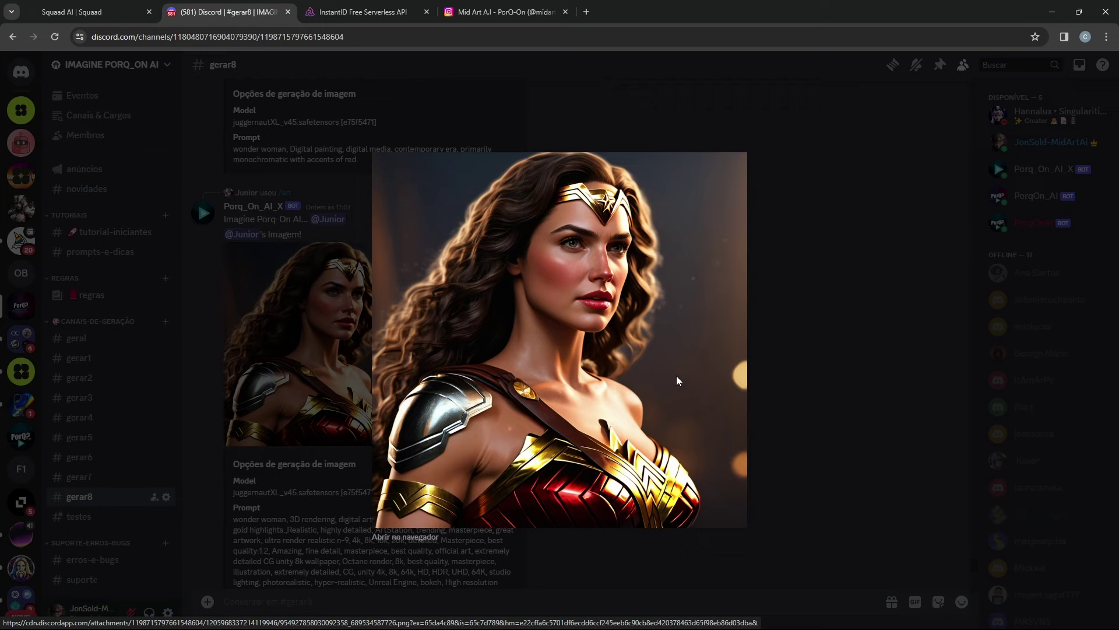
click(413, 544)
Look over the Squaad AI art page and the InstantID playground on Segmind, including its prompt, face image and style settings
click(124, 6)
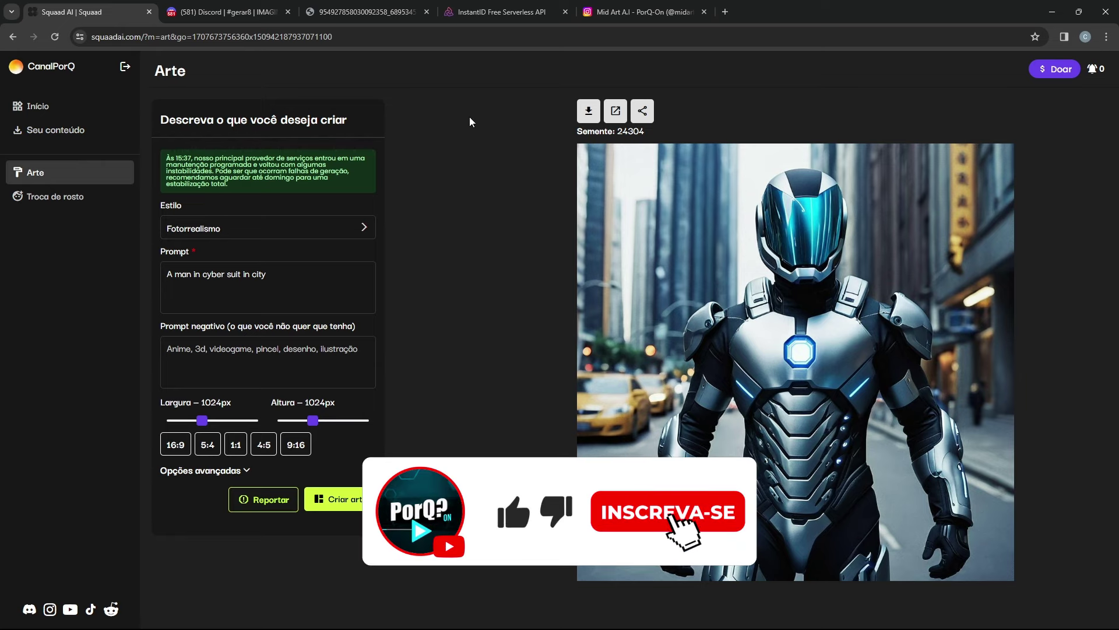
click(502, 11)
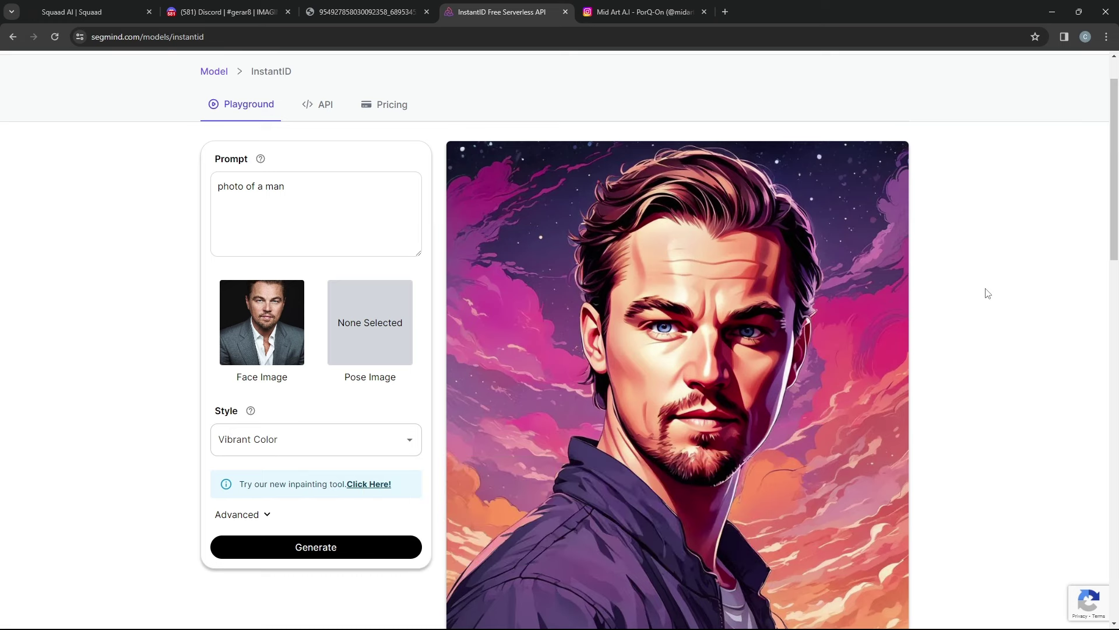
scroll(884, 337, down, 1)
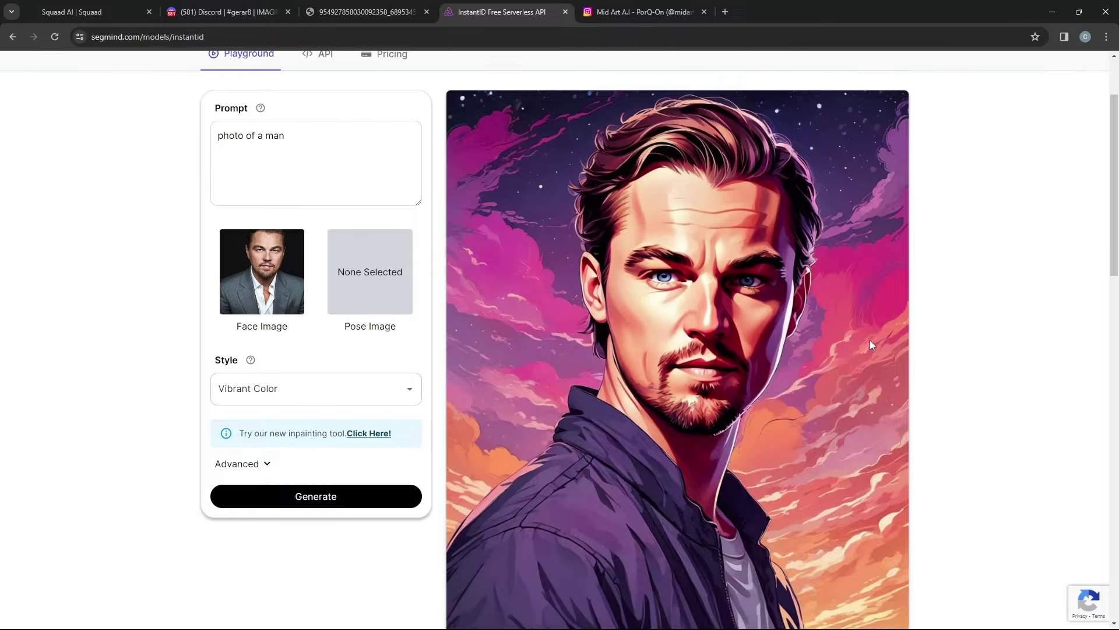
scroll(870, 340, up, 2)
scroll(788, 325, down, 1)
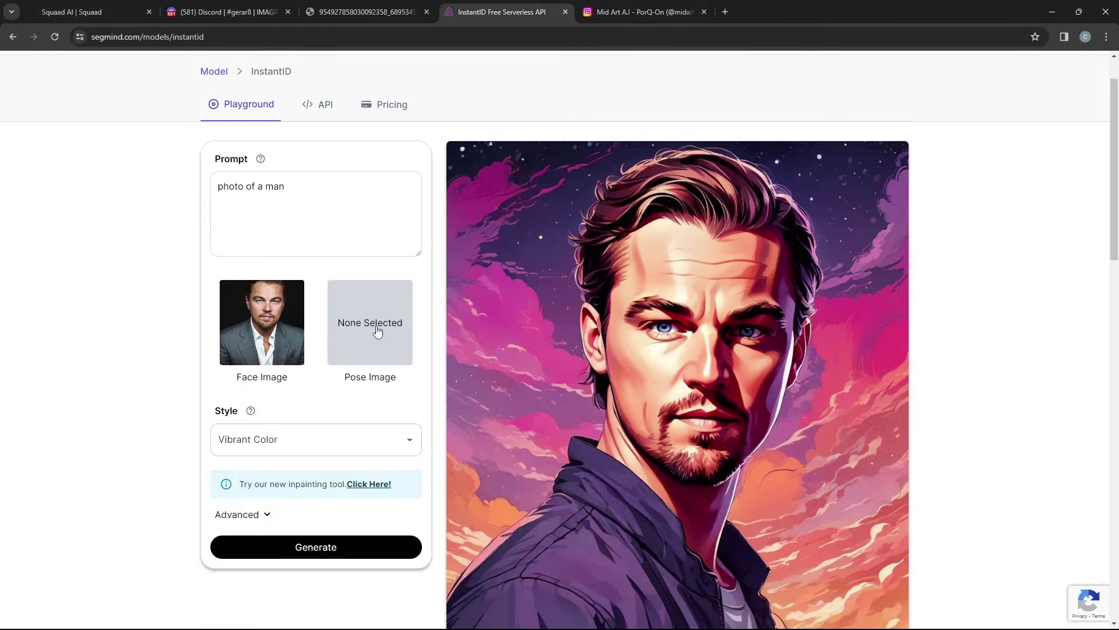
right_click(257, 309)
click(276, 247)
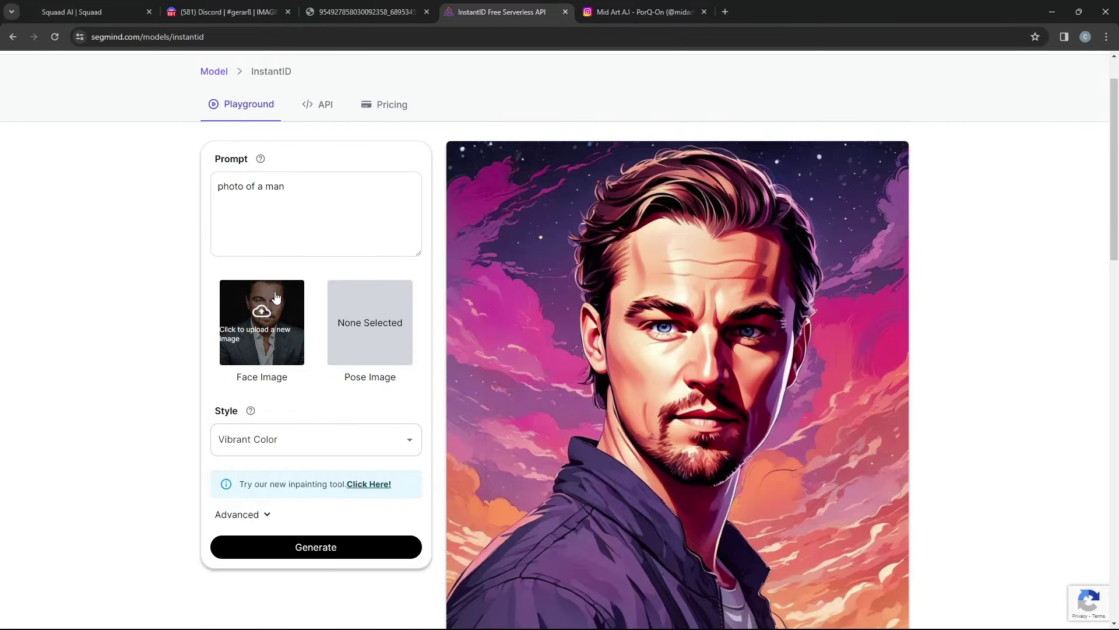
scroll(286, 400, down, 1)
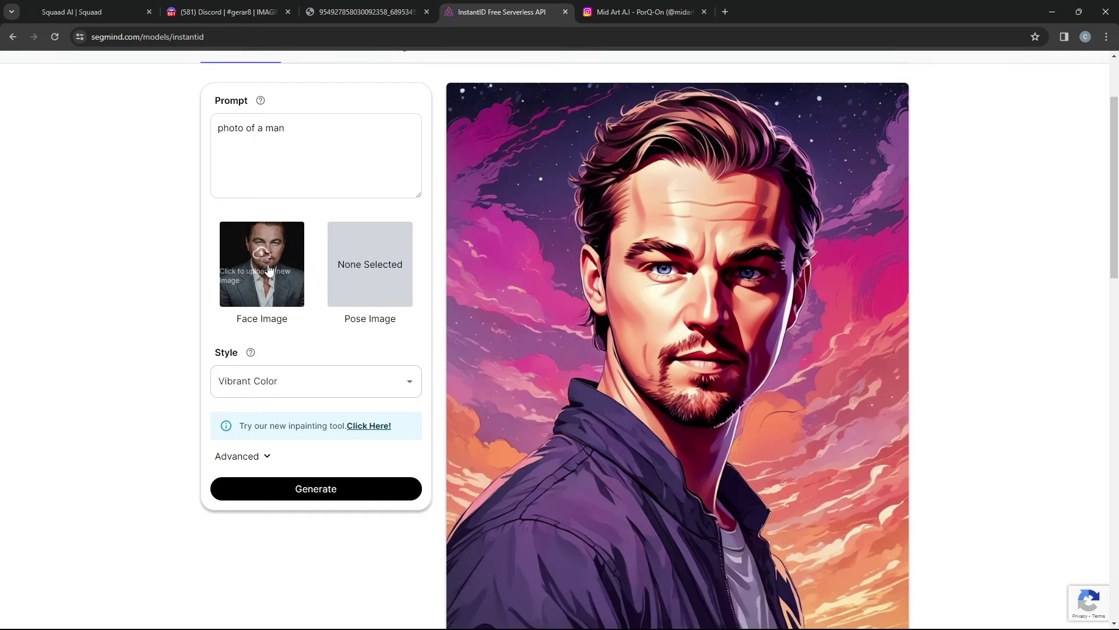
scroll(653, 325, down, 2)
scroll(653, 325, up, 2)
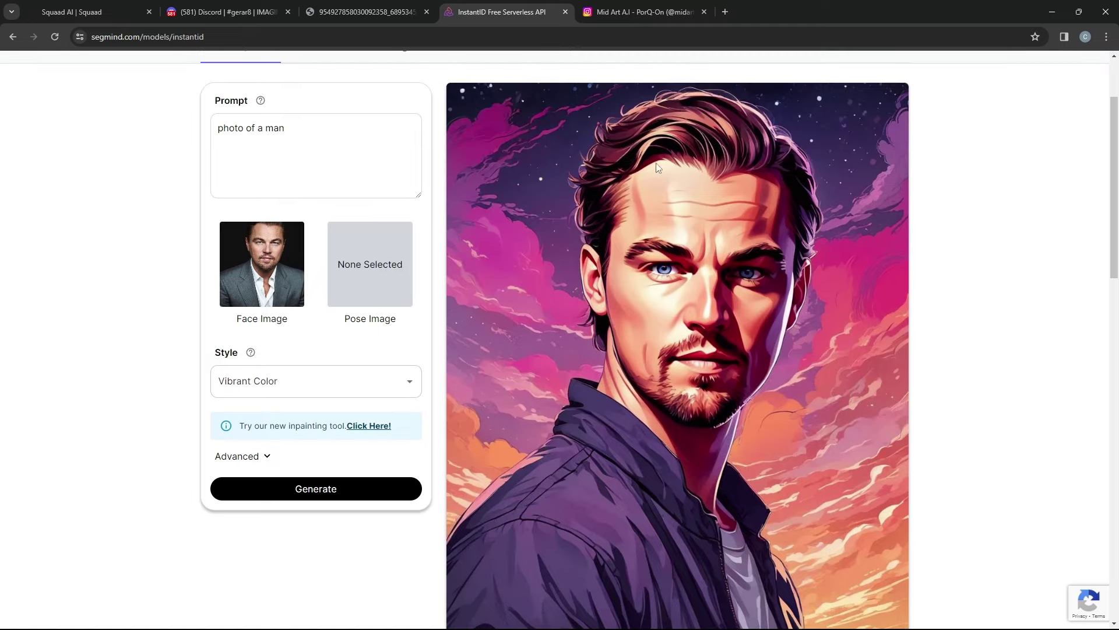
scroll(602, 291, up, 2)
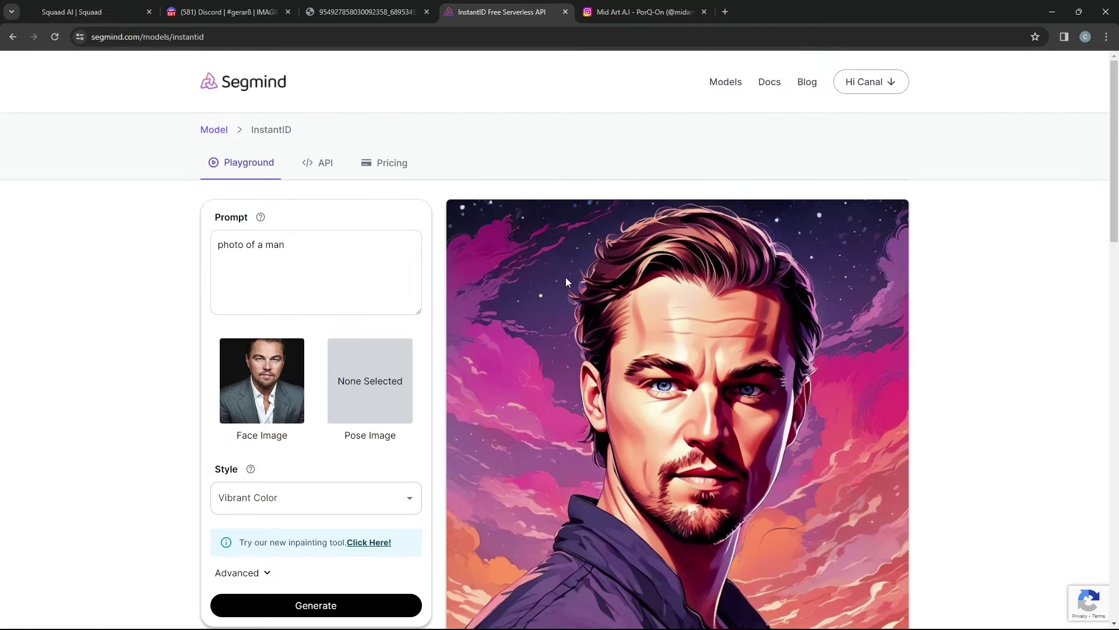
Open the Segmind homepage and look over its Popular Models section
click(242, 87)
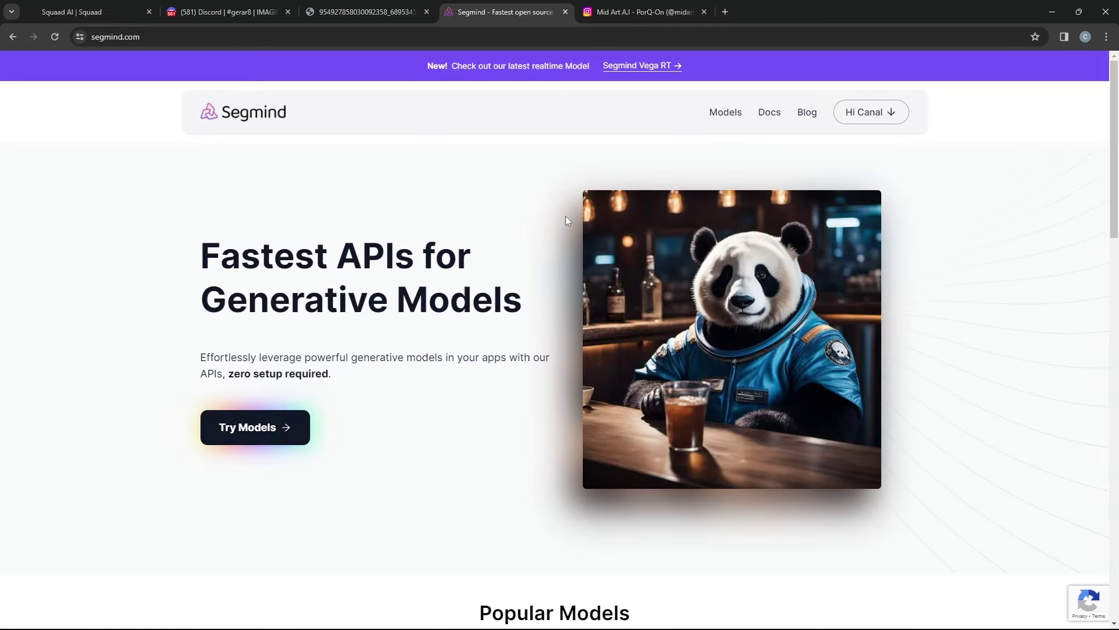
scroll(730, 267, down, 3)
scroll(749, 284, down, 3)
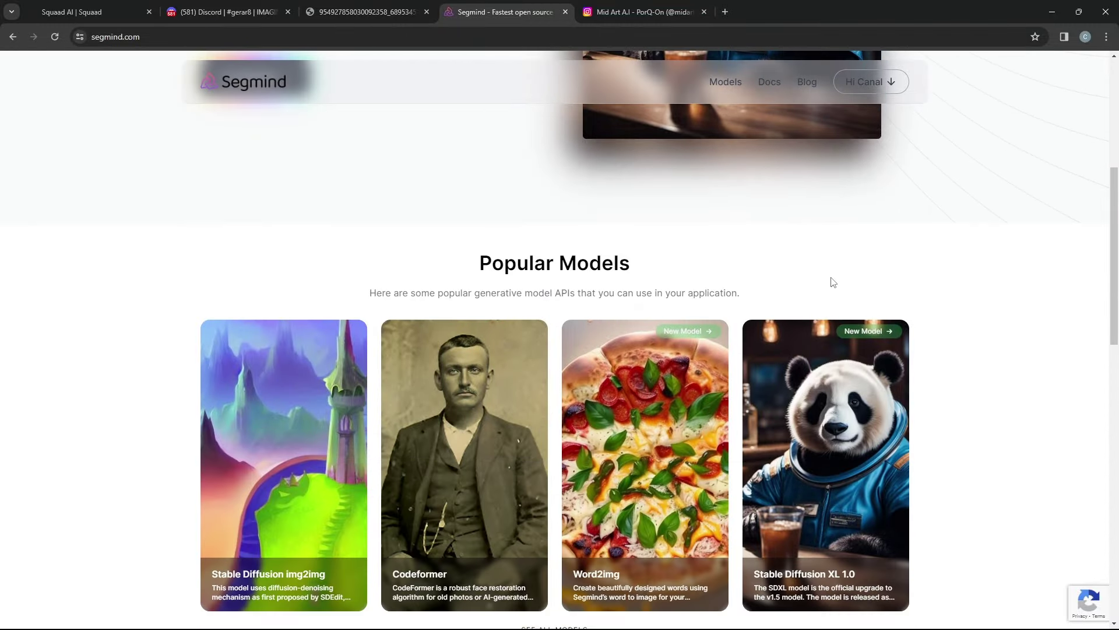
scroll(830, 278, up, 6)
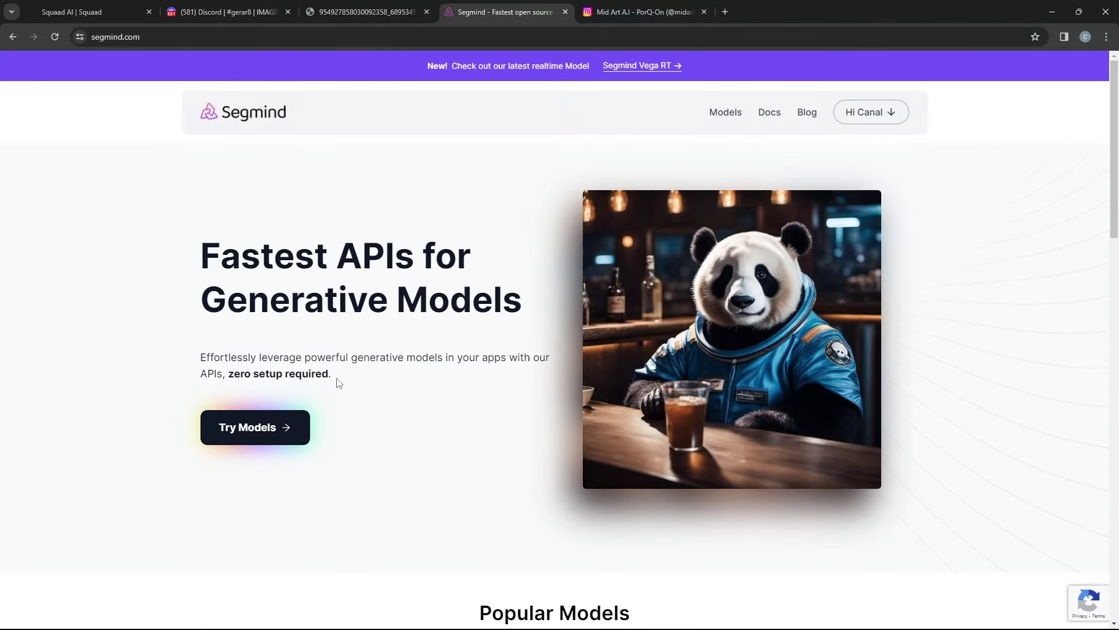
Browse Segmind's full model catalogue and open the InstantID model
click(264, 440)
scroll(583, 350, down, 4)
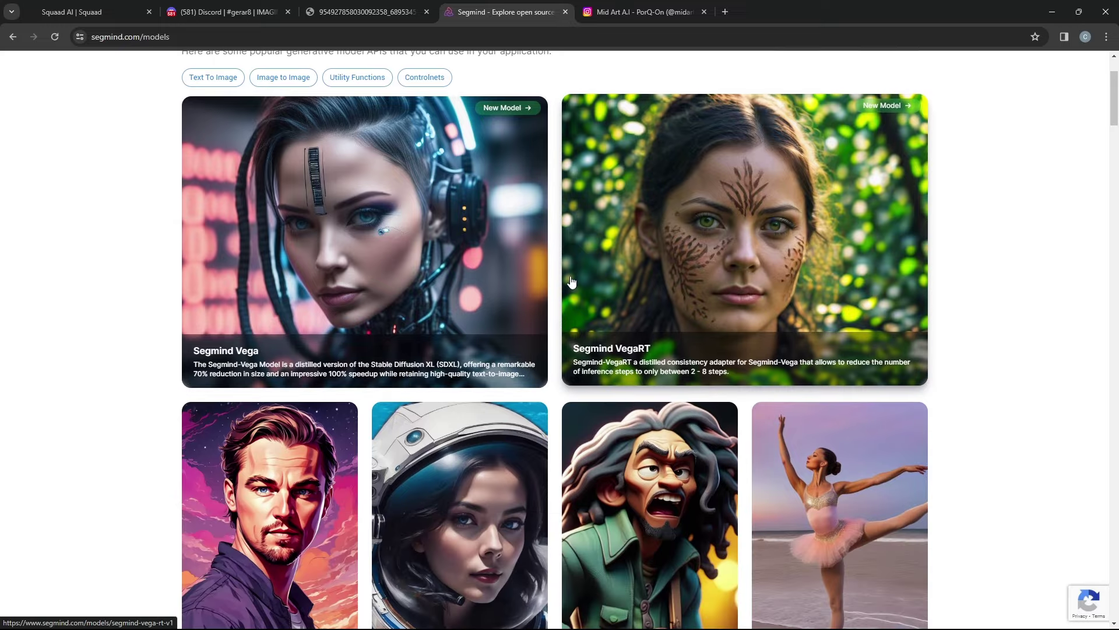
scroll(754, 316, up, 2)
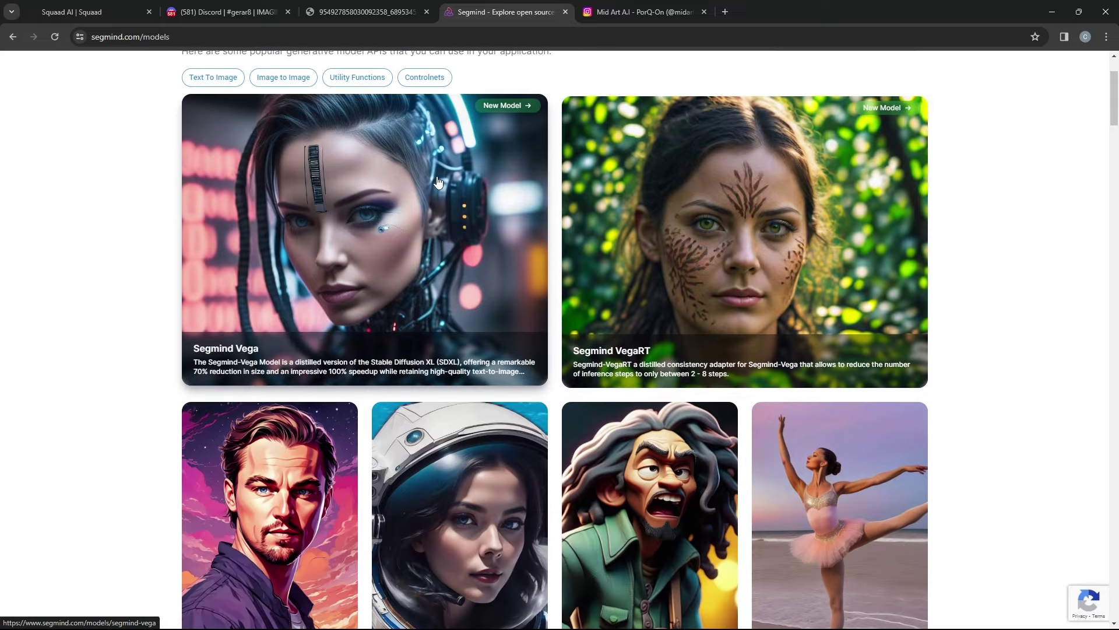
scroll(630, 326, down, 6)
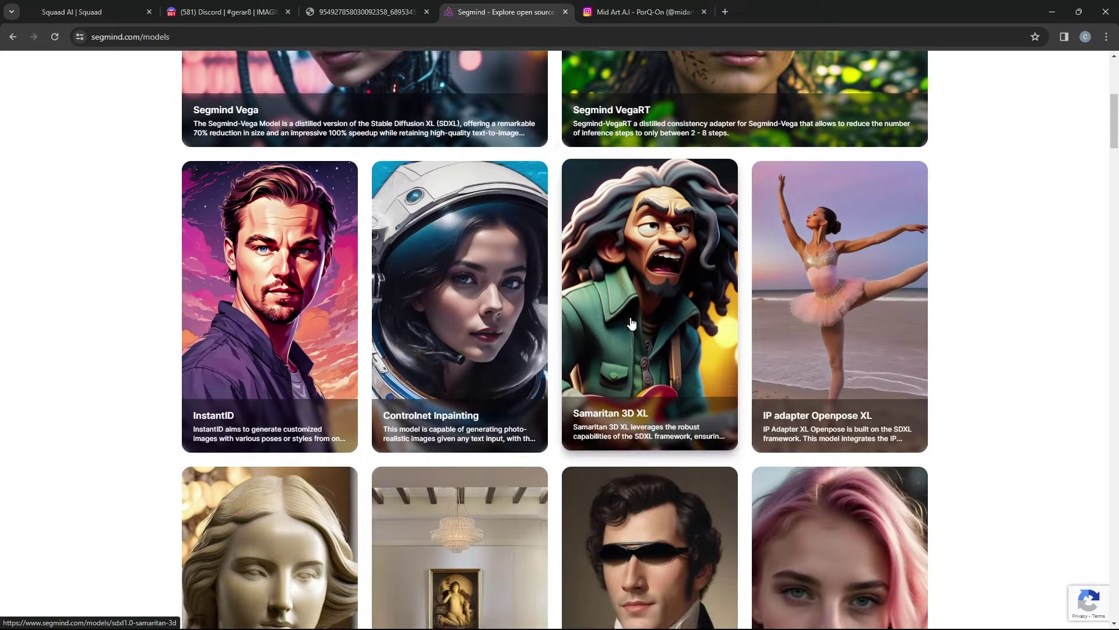
scroll(629, 325, up, 8)
scroll(302, 363, down, 5)
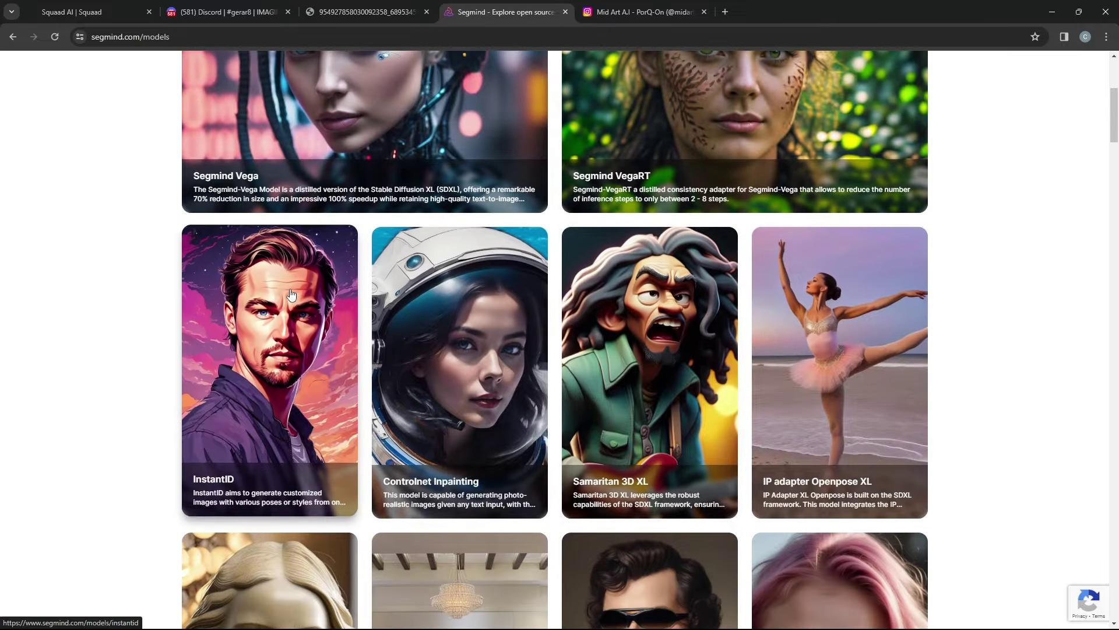
click(247, 344)
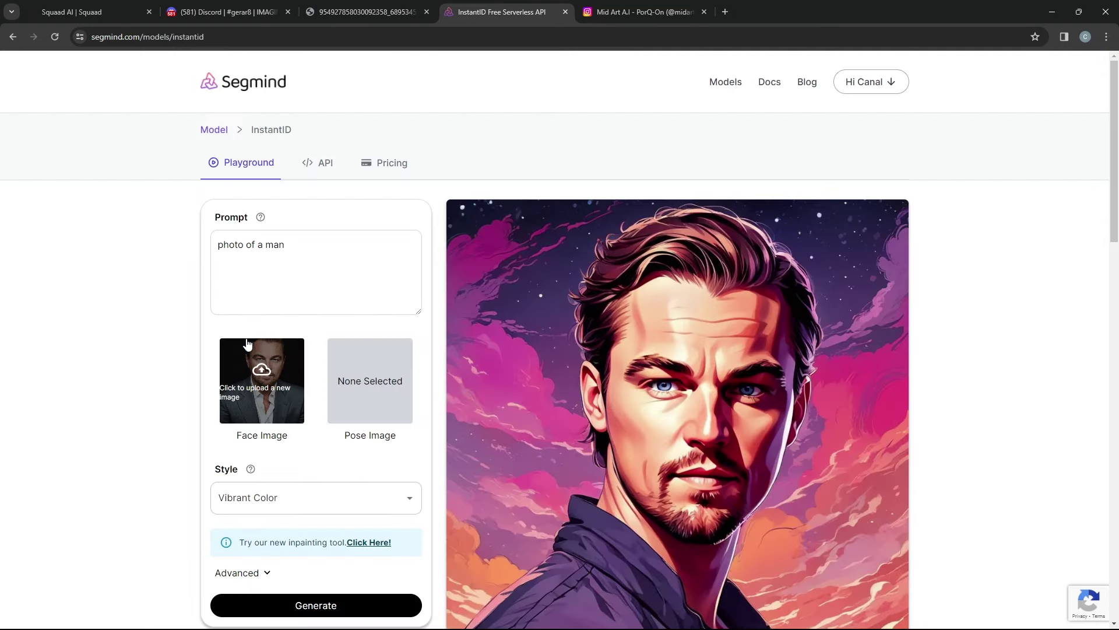
Upload the photo a20200710_164853 as the InstantID face image
scroll(247, 344, down, 1)
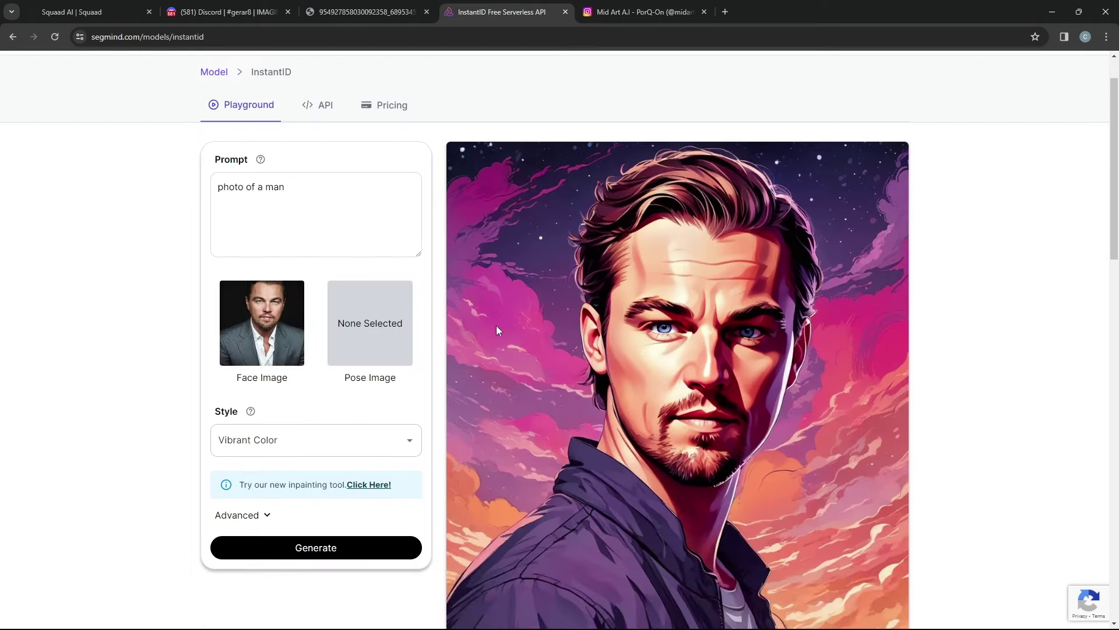
click(267, 321)
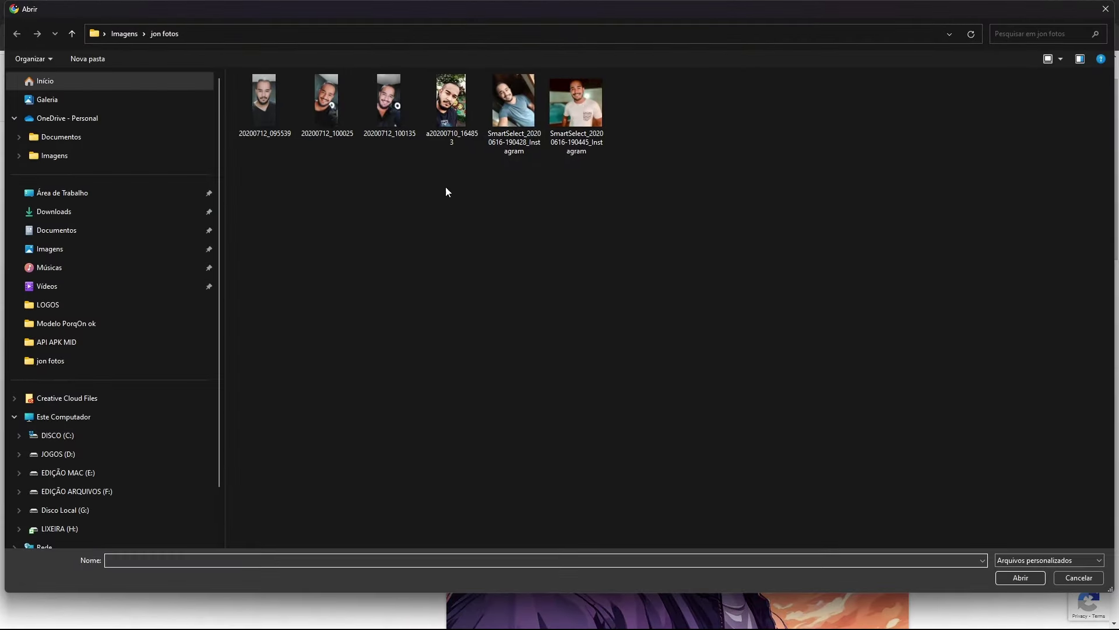
click(443, 112)
right_click(443, 114)
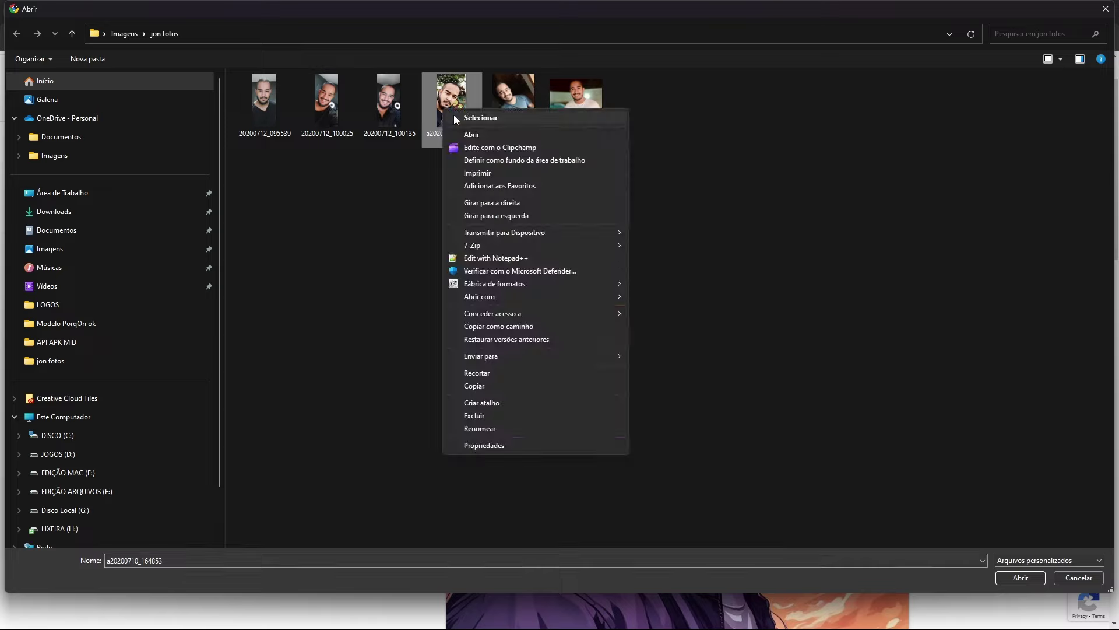
click(489, 118)
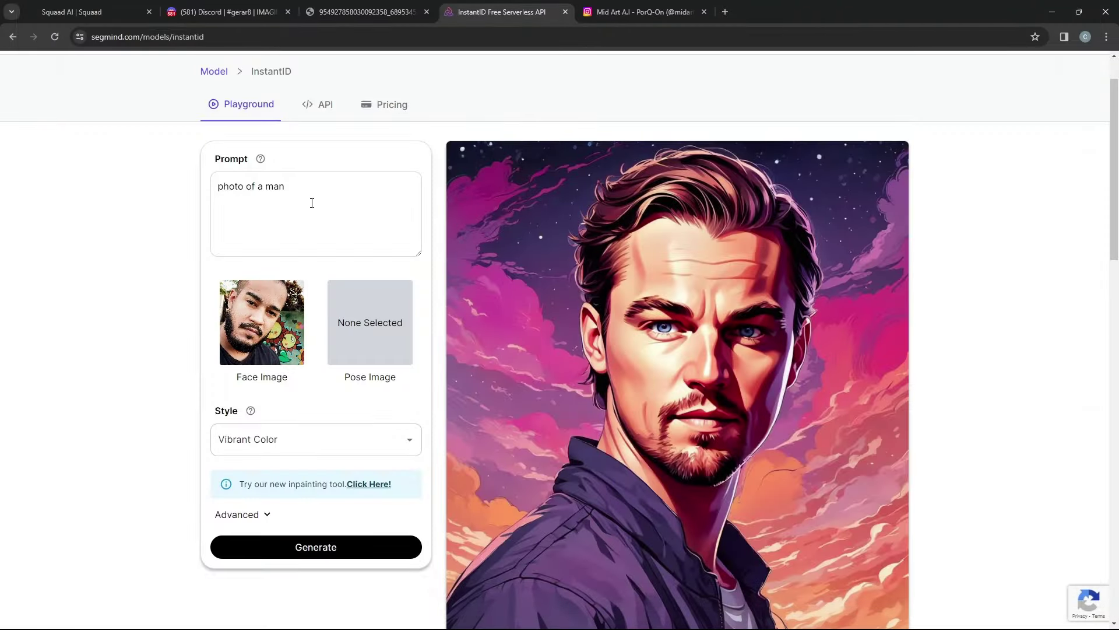
Generate the portrait from the prompt "photo of a man" with the Vibrant Color style
click(287, 440)
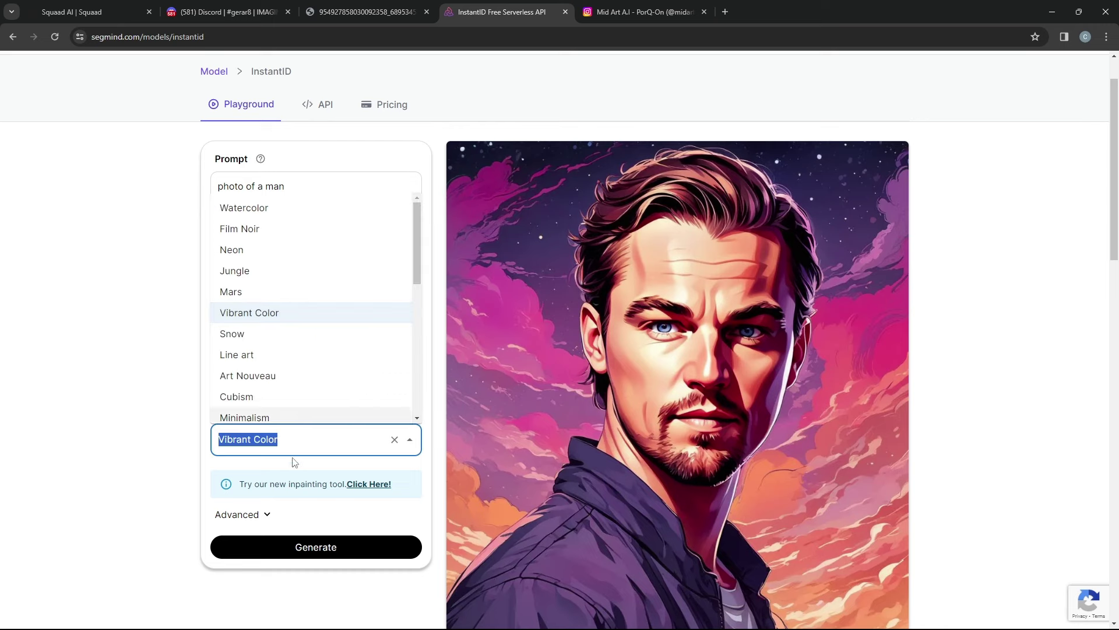
click(299, 552)
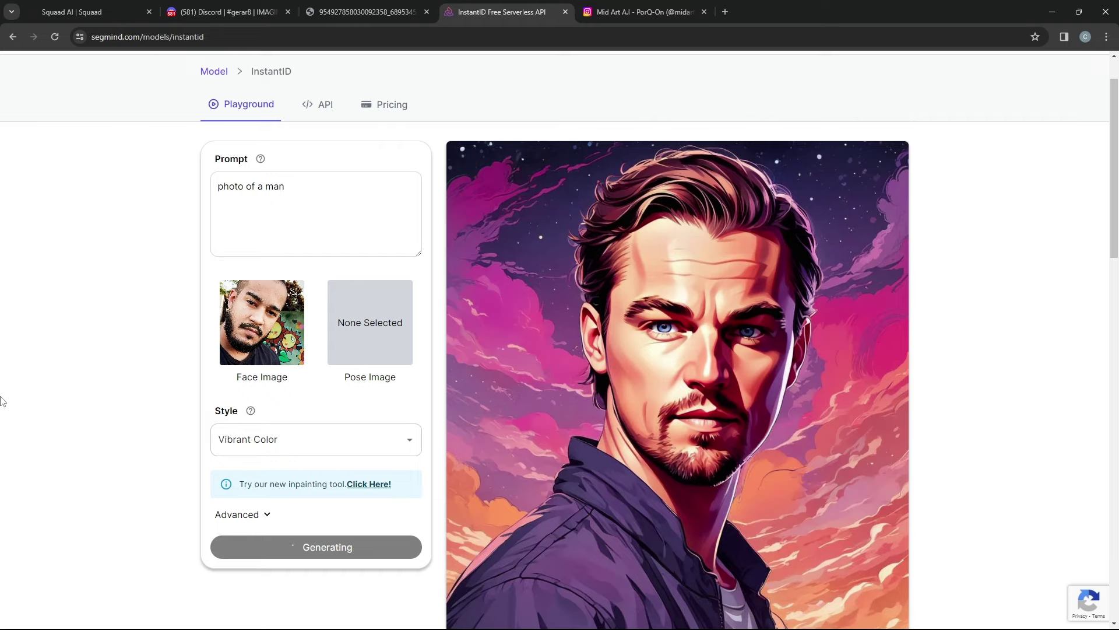
scroll(705, 348, down, 3)
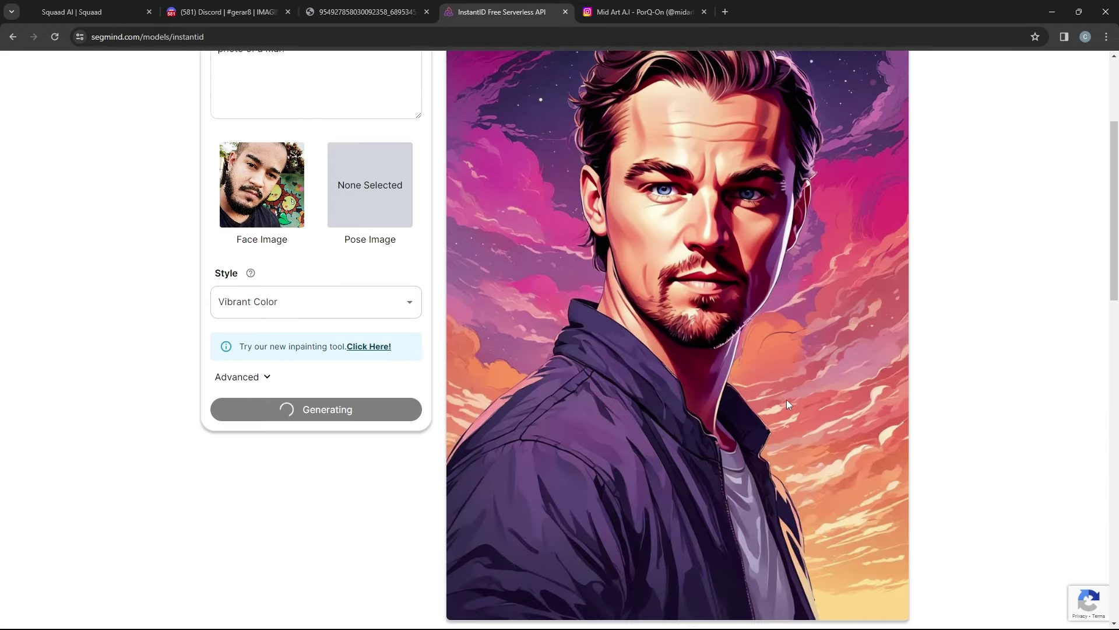
scroll(787, 402, up, 3)
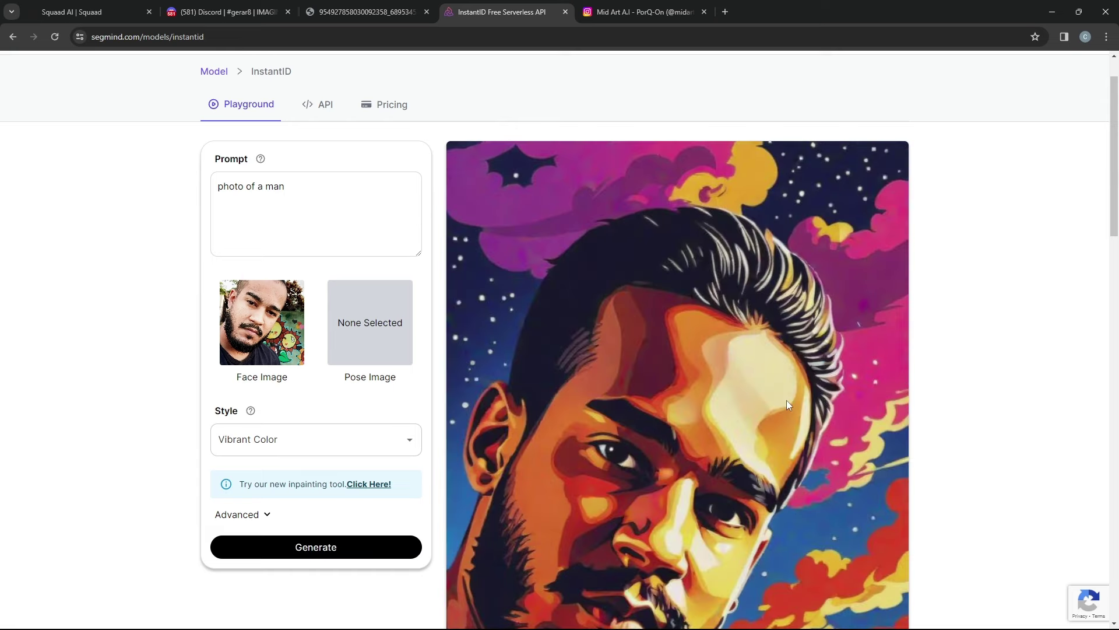
Inspect the generated Vibrant Color portrait and open the image in a new browser tab
scroll(860, 385, down, 5)
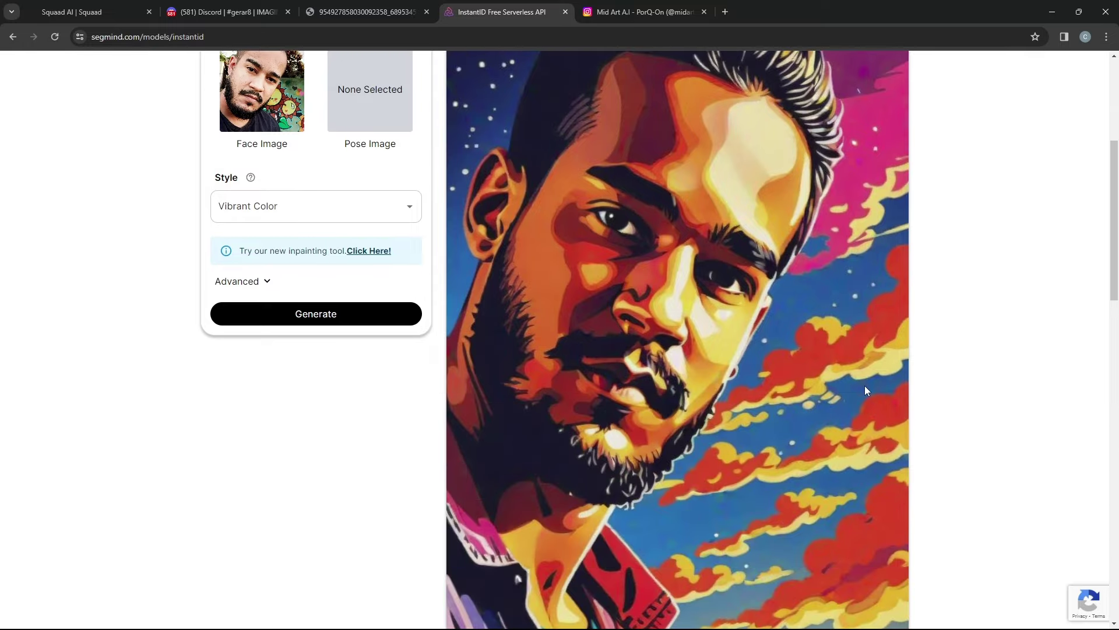
scroll(1056, 300, down, 3)
scroll(1056, 300, up, 6)
scroll(1048, 299, down, 2)
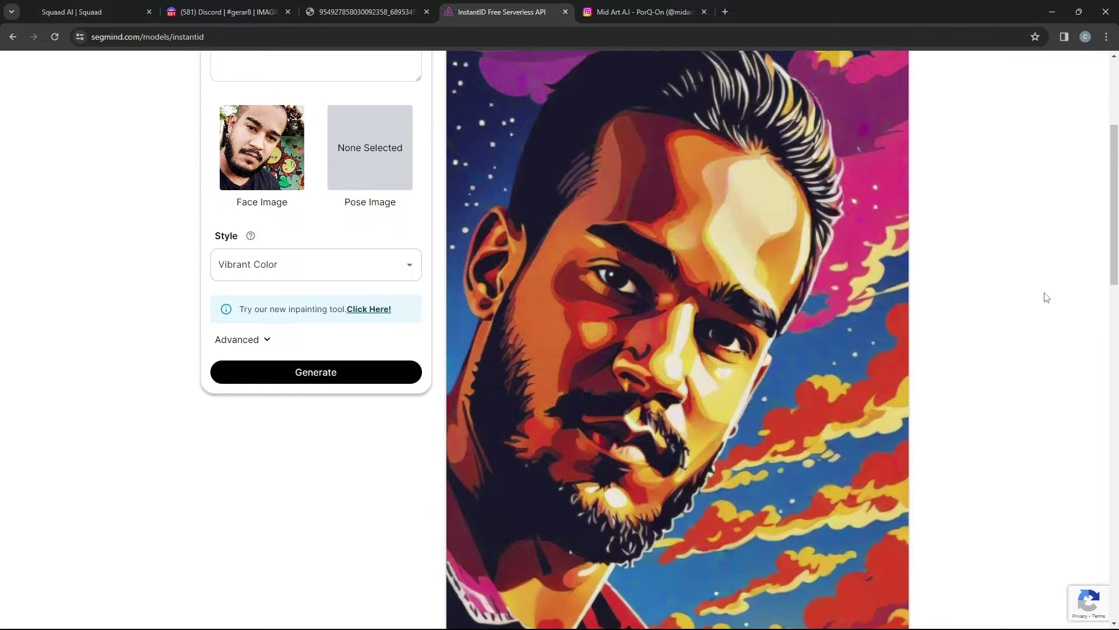
scroll(817, 251, down, 2)
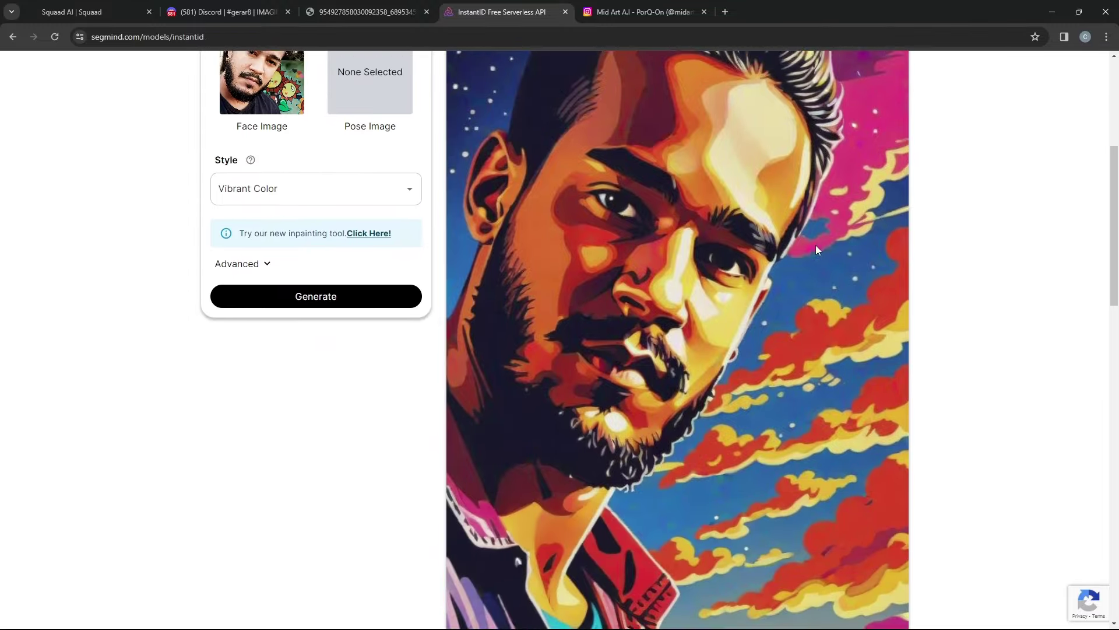
scroll(787, 227, up, 3)
right_click(737, 201)
click(771, 209)
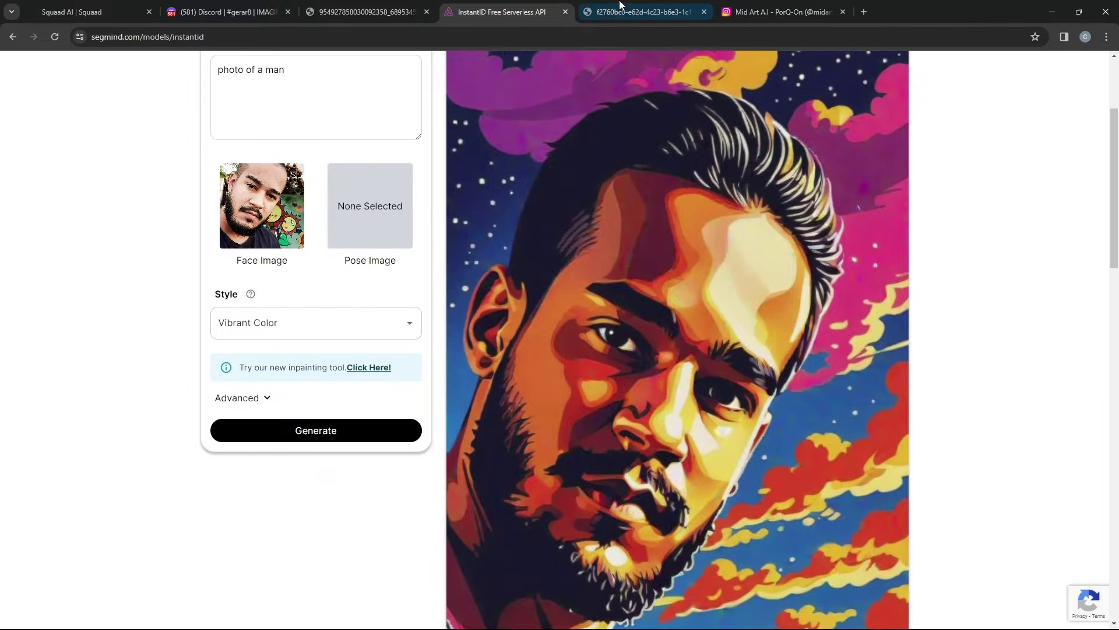
View the generated Vibrant Color portrait at full size in its own browser tab, then return to the InstantID page
click(621, 12)
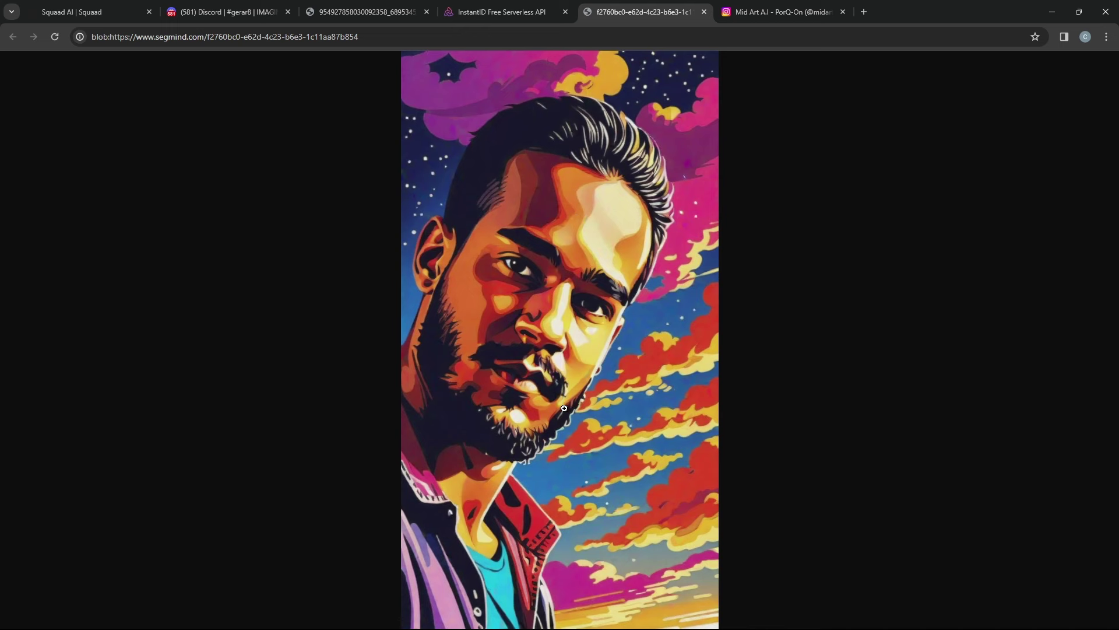
click(480, 9)
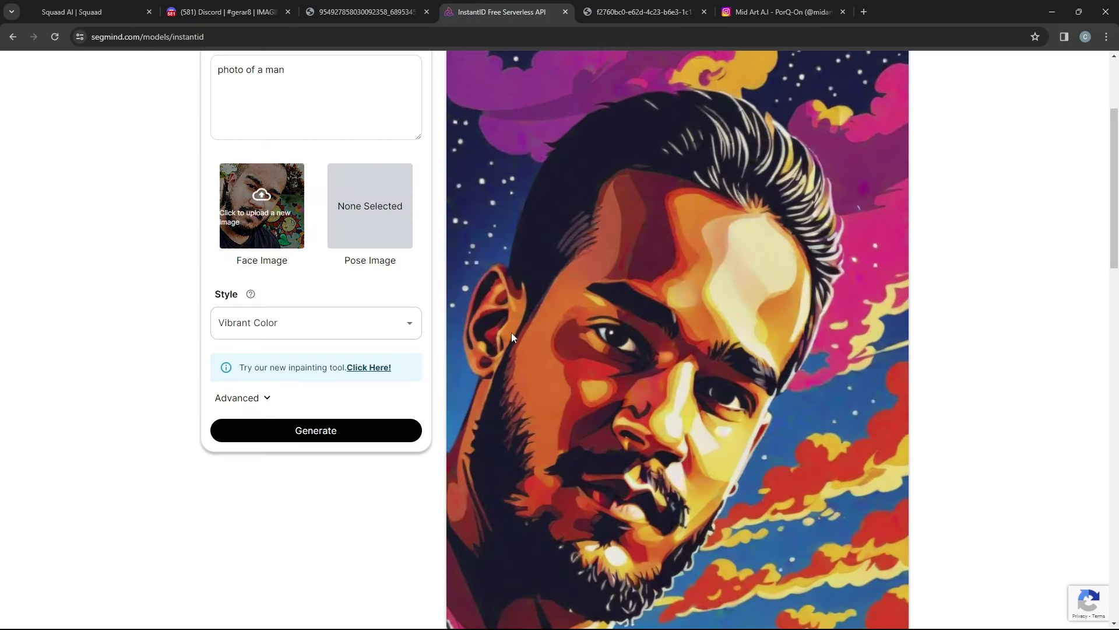
scroll(378, 250, up, 2)
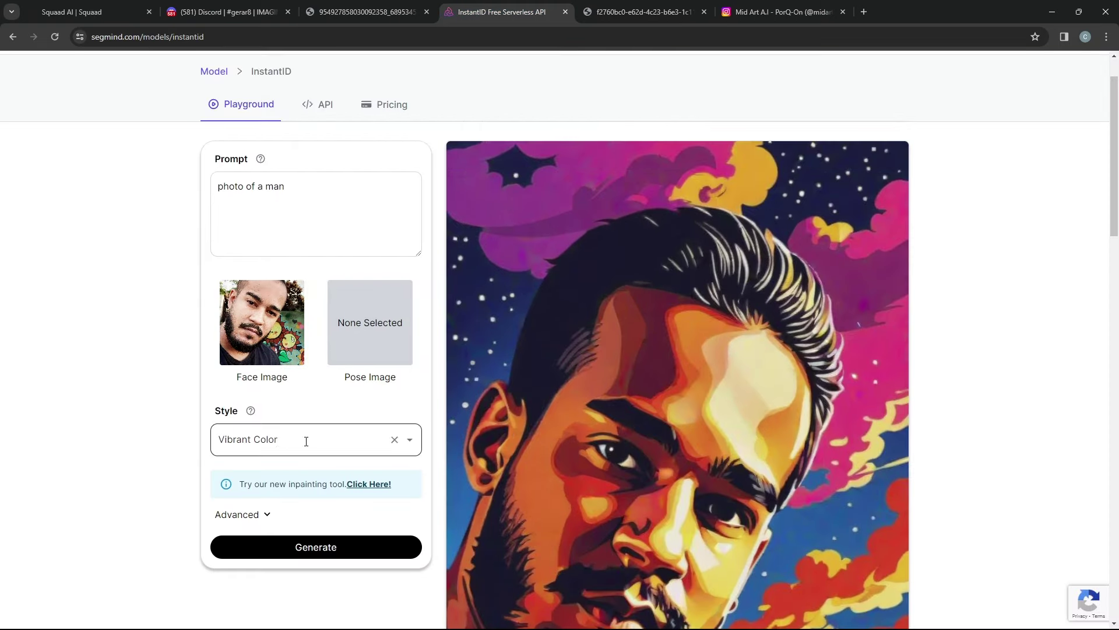
click(270, 314)
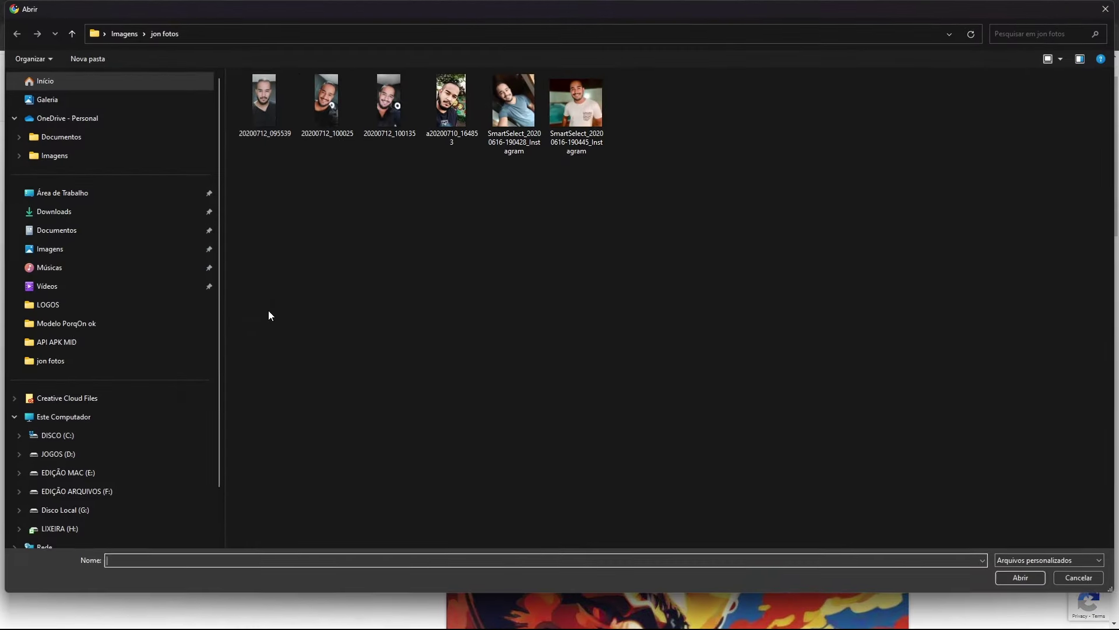
double_click(568, 108)
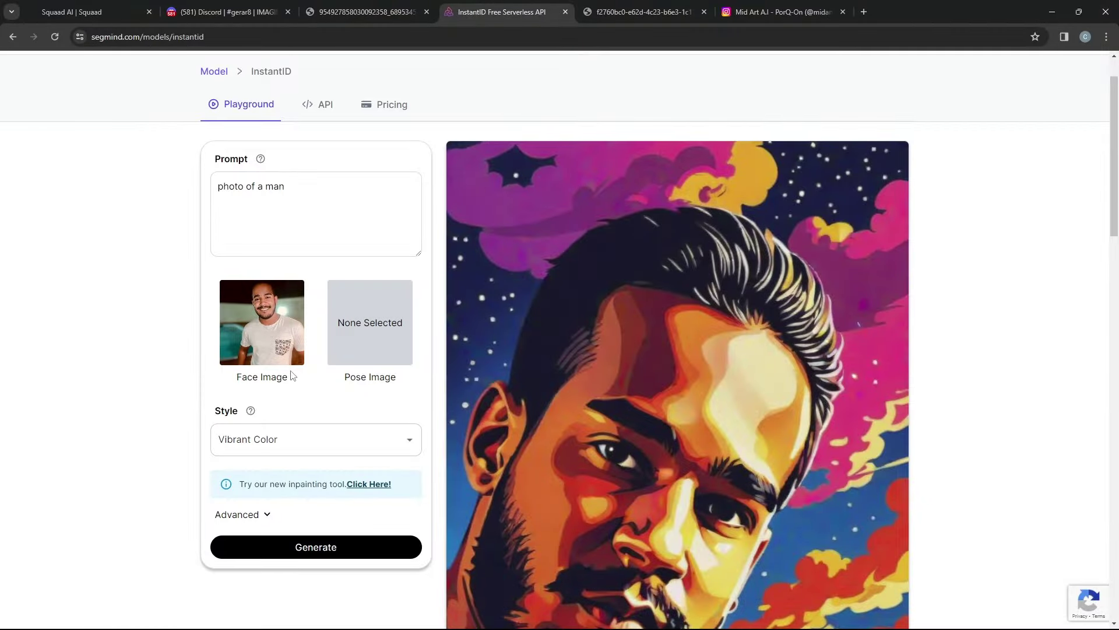
Set the style to Cyberpunk and generate a portrait from the new face image
click(315, 437)
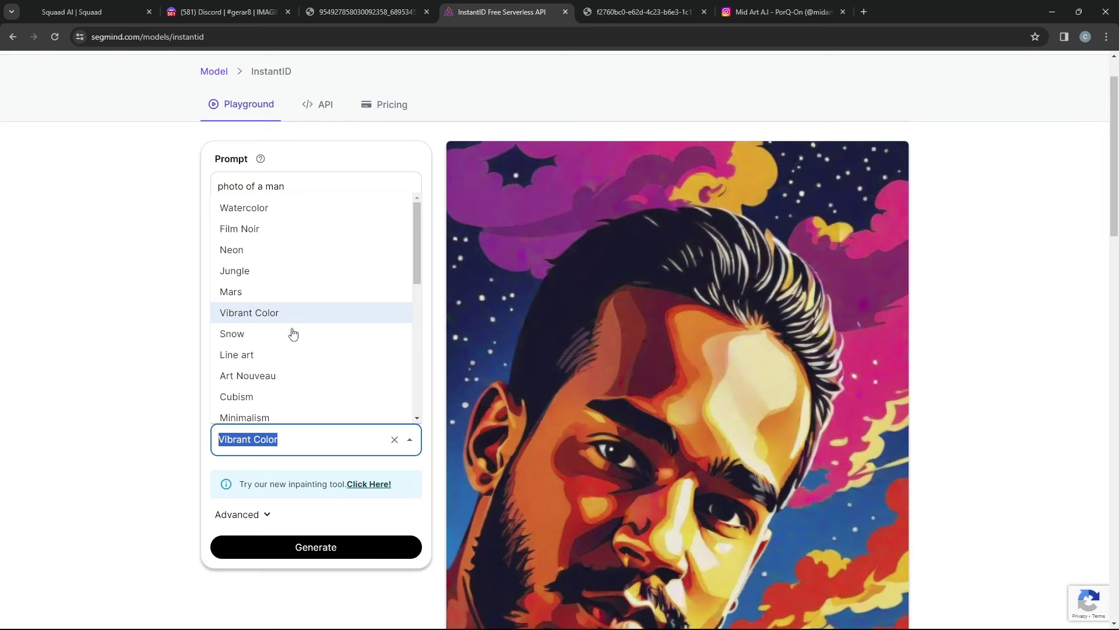
click(259, 229)
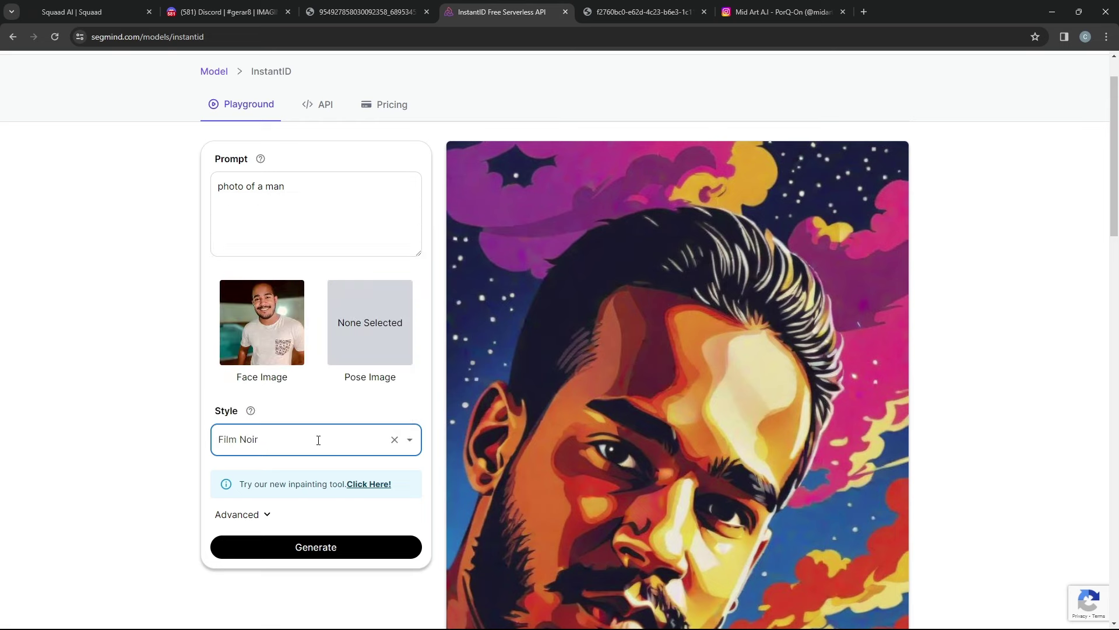
click(408, 441)
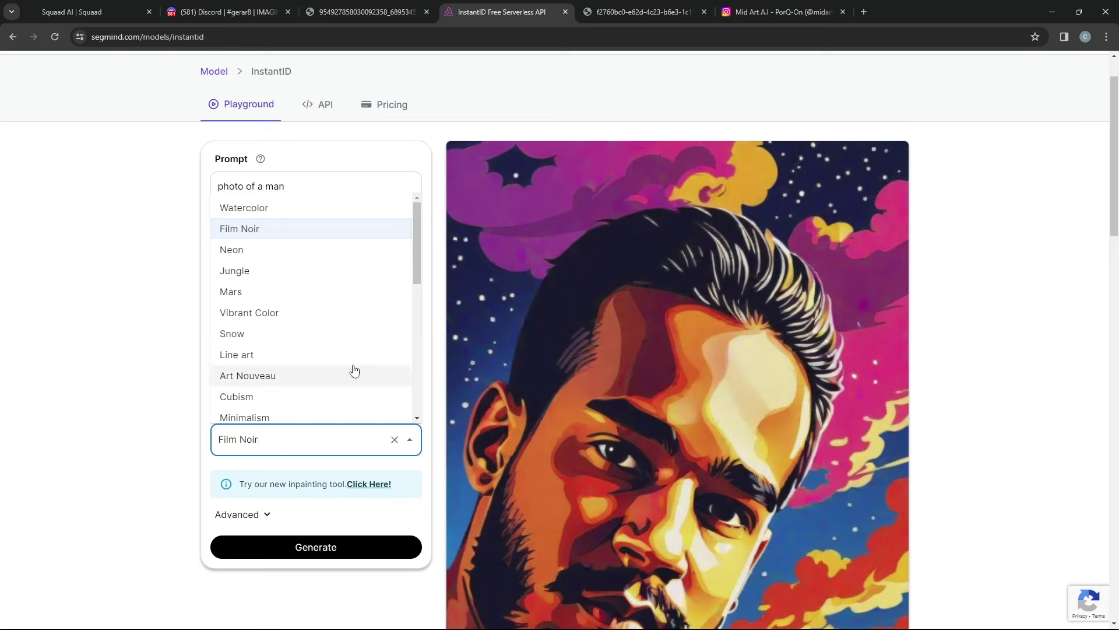
scroll(342, 368, down, 4)
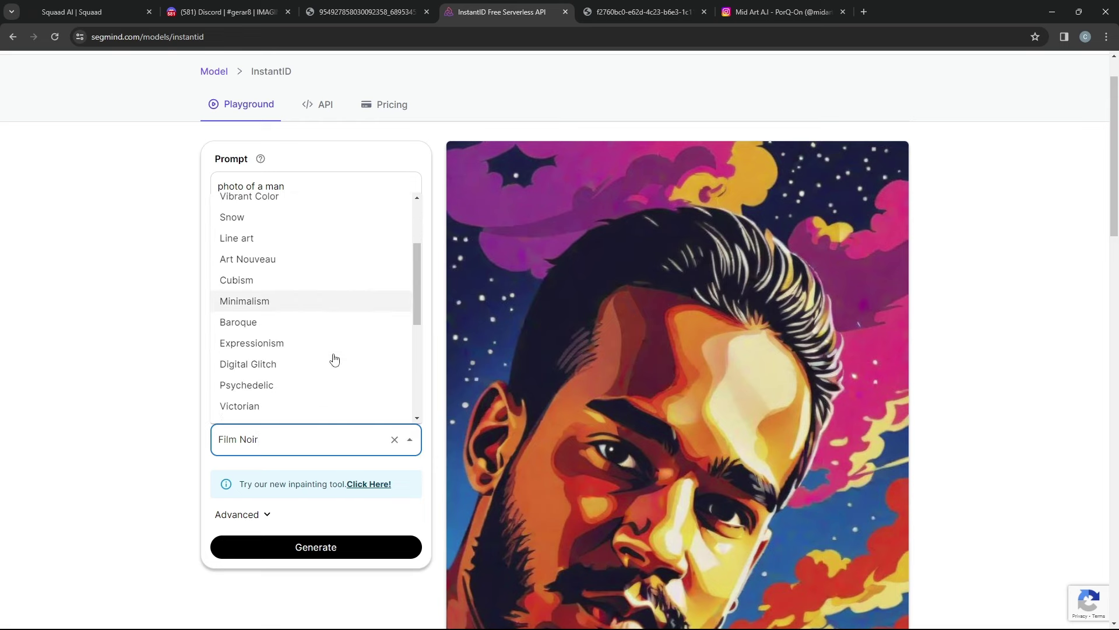
scroll(333, 358, down, 2)
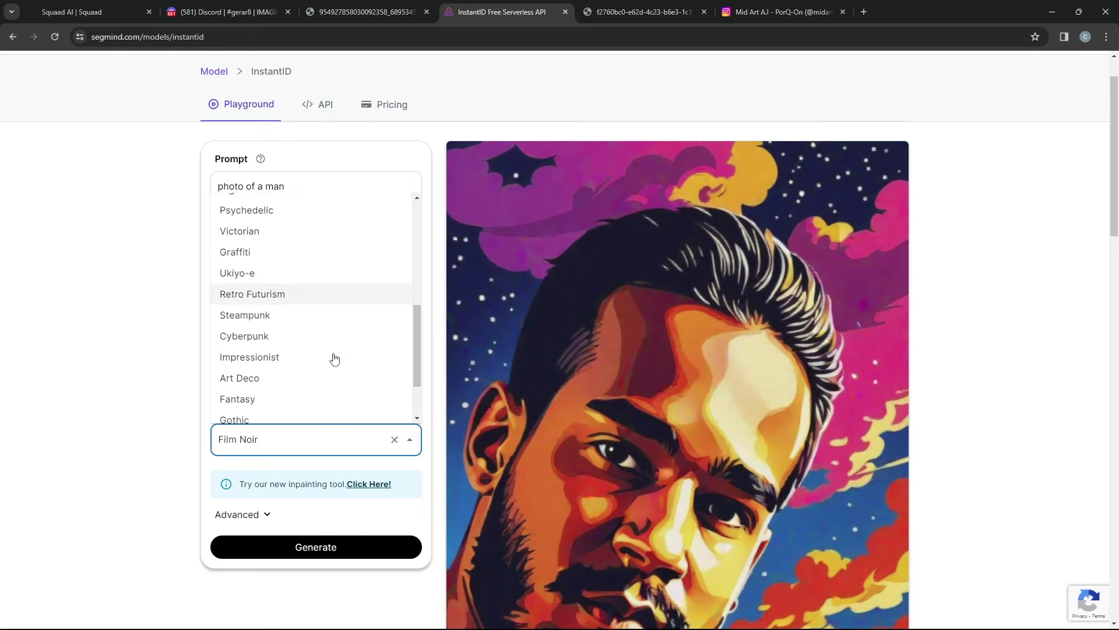
scroll(269, 341, down, 1)
scroll(274, 355, down, 2)
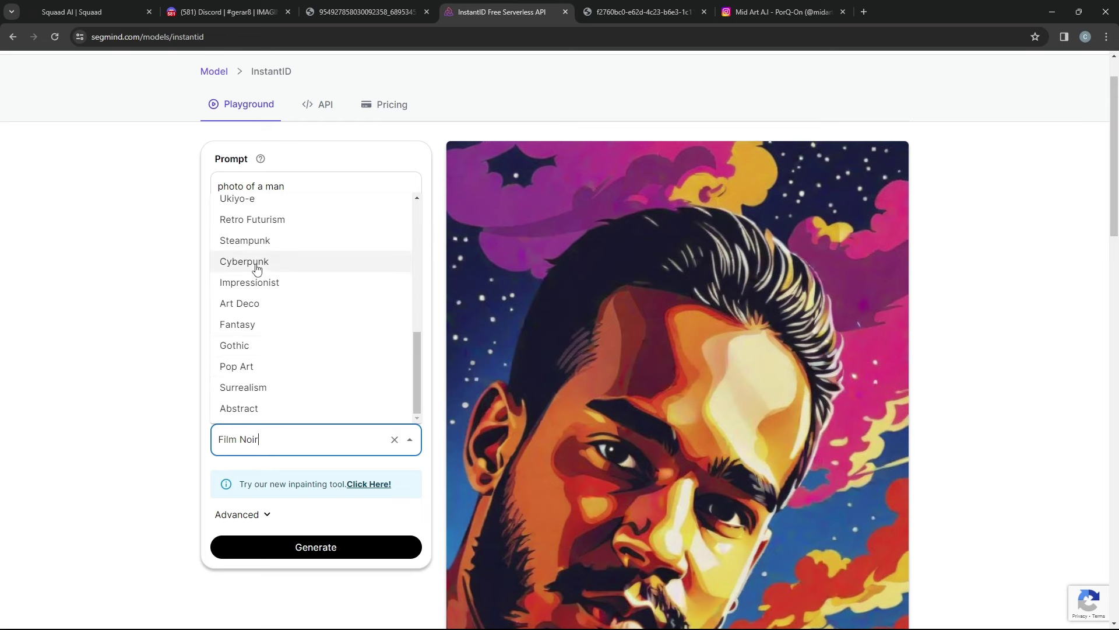
click(259, 267)
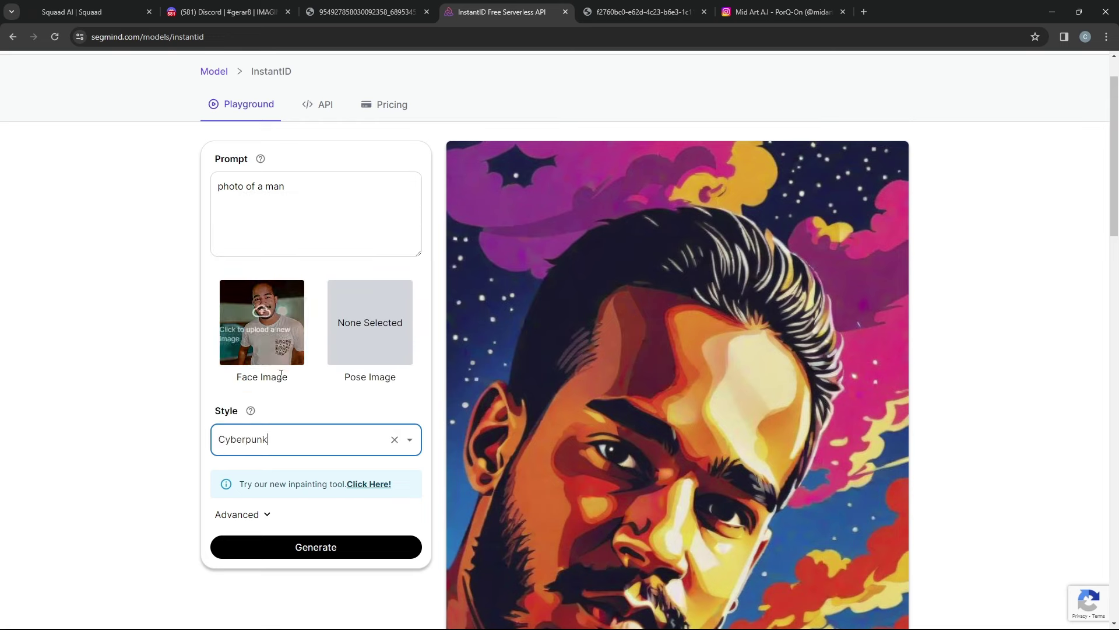
click(290, 548)
Examine the advanced generation settings, including seed, negative prompt, steps, guidance scale, identity strength and adapter strength, and collapse them again
scroll(70, 347, down, 2)
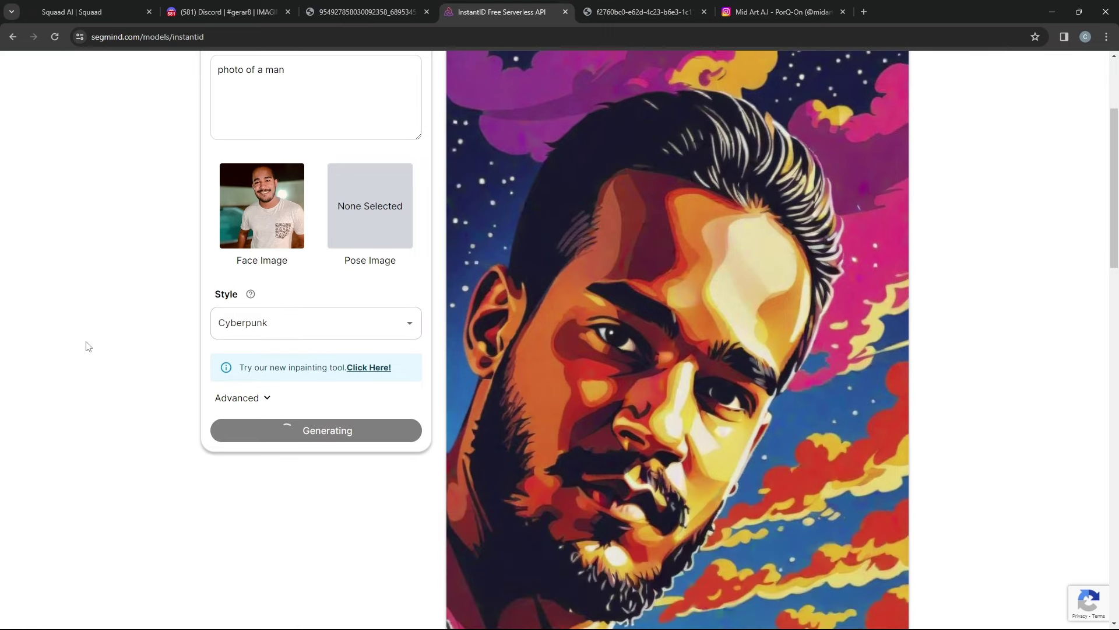
click(258, 398)
scroll(144, 418, down, 2)
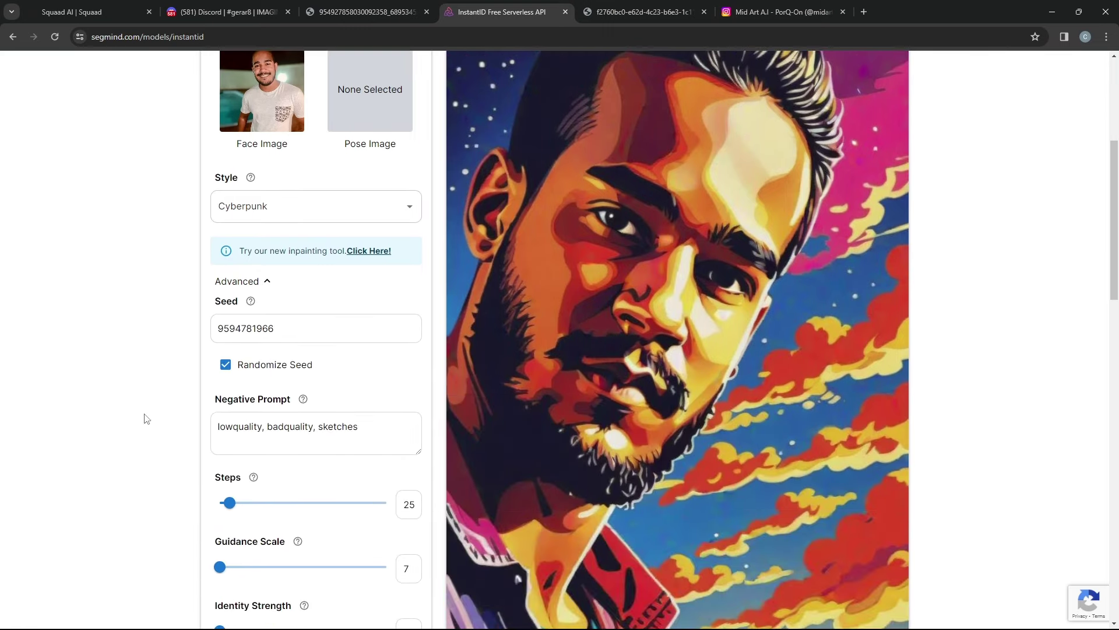
scroll(207, 385, down, 1)
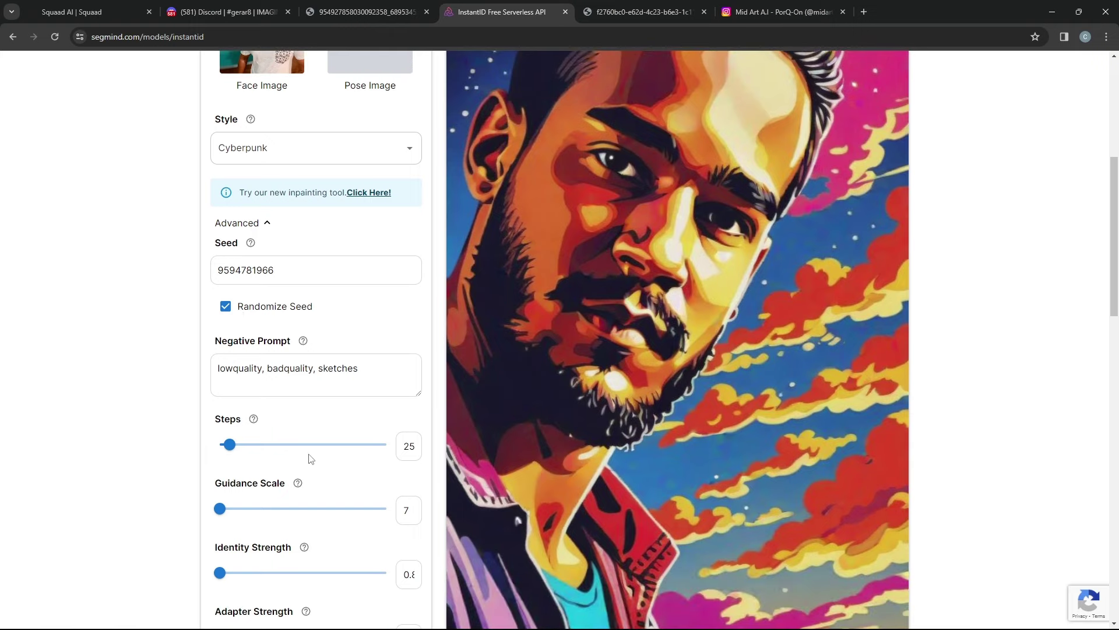
scroll(263, 457, down, 1)
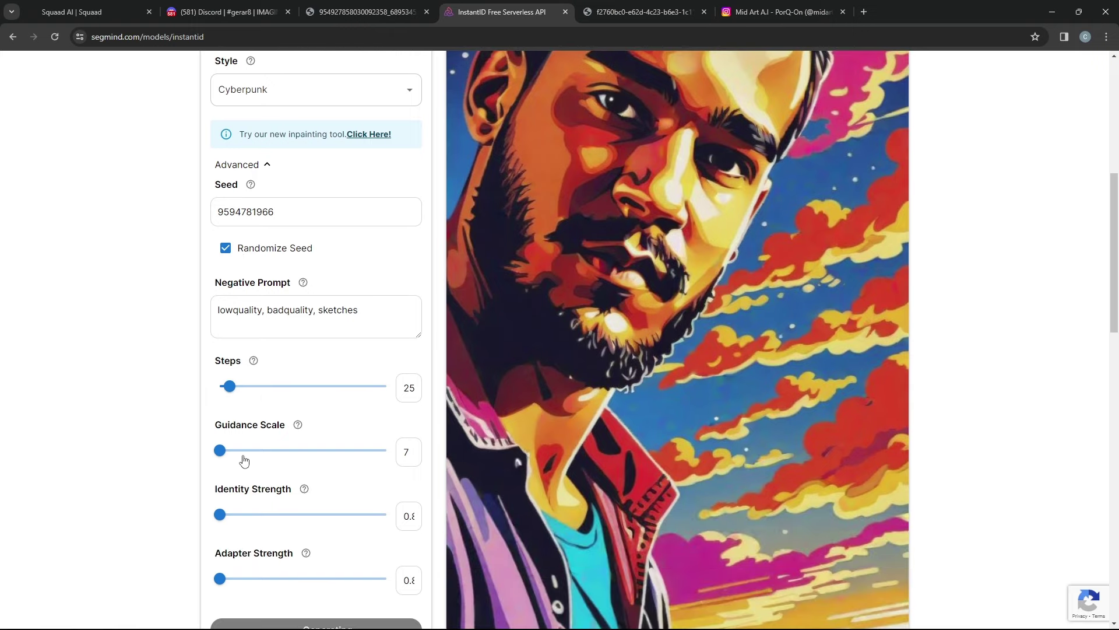
scroll(267, 466, down, 1)
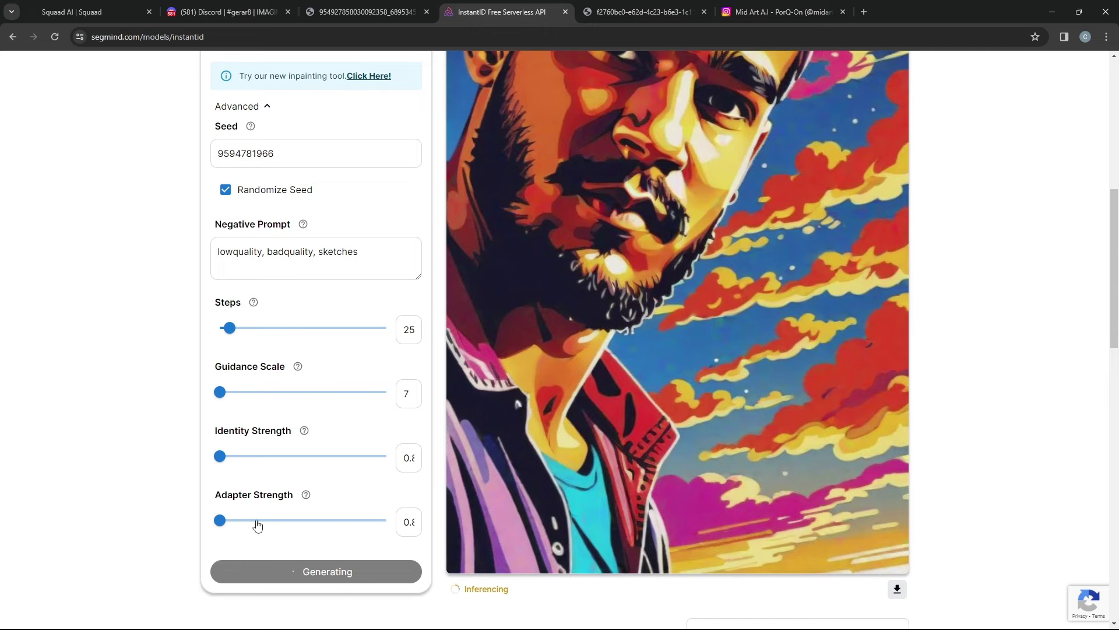
scroll(160, 384, up, 5)
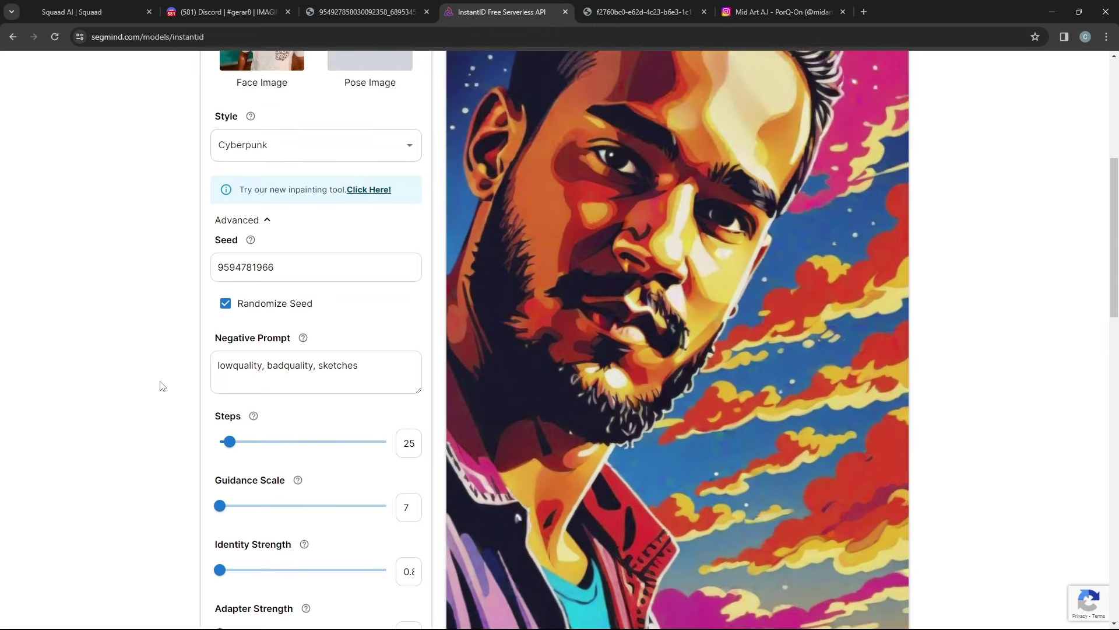
scroll(162, 386, up, 3)
scroll(163, 386, down, 2)
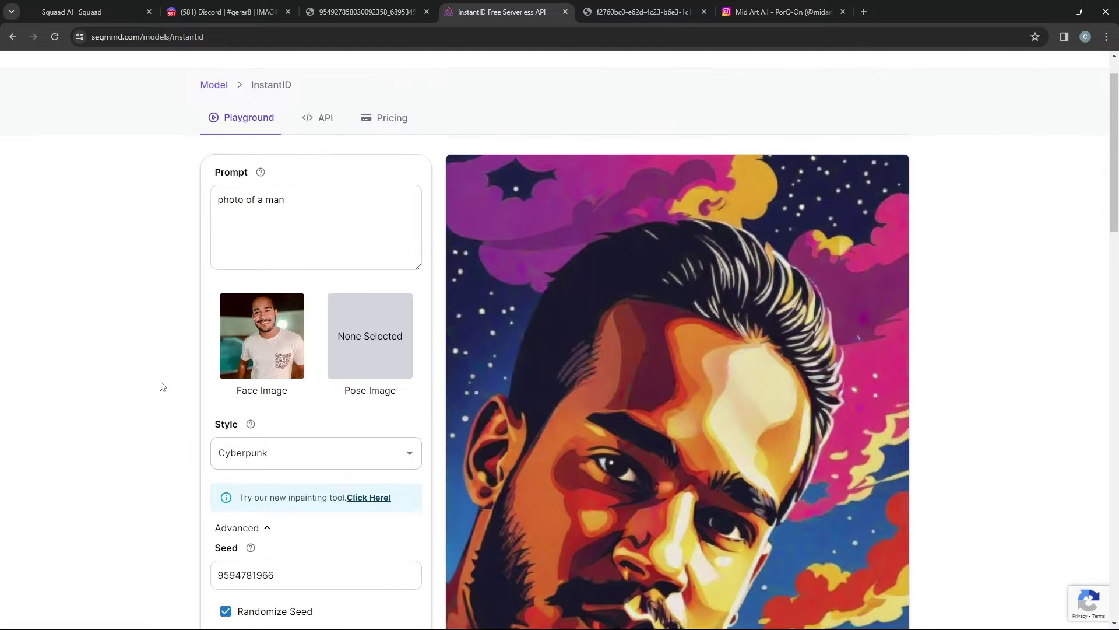
scroll(162, 386, down, 1)
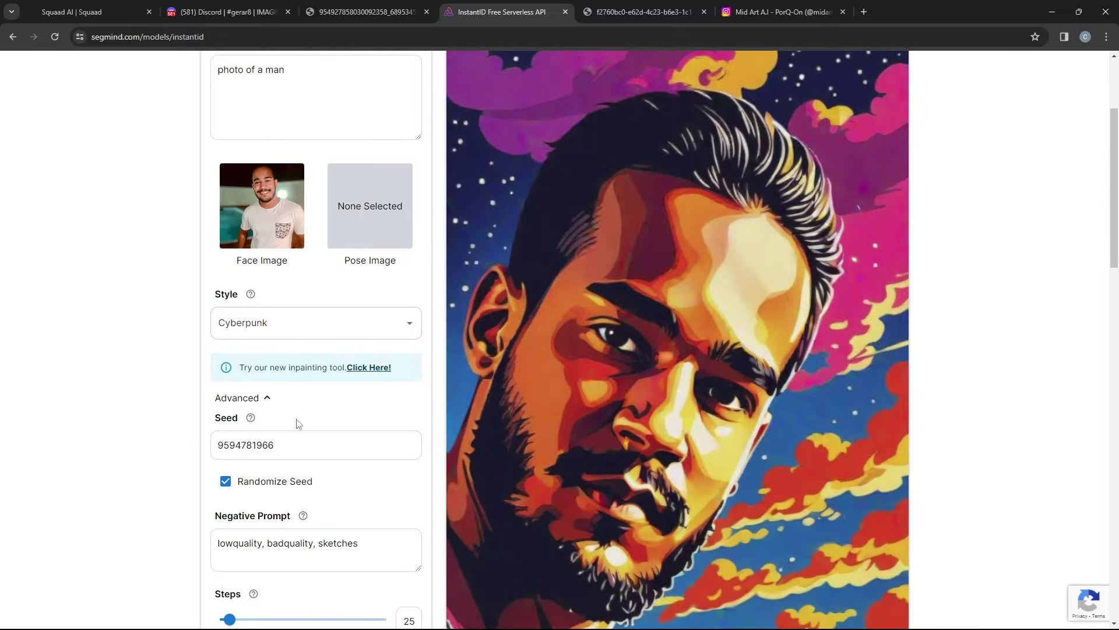
scroll(292, 417, down, 1)
click(268, 345)
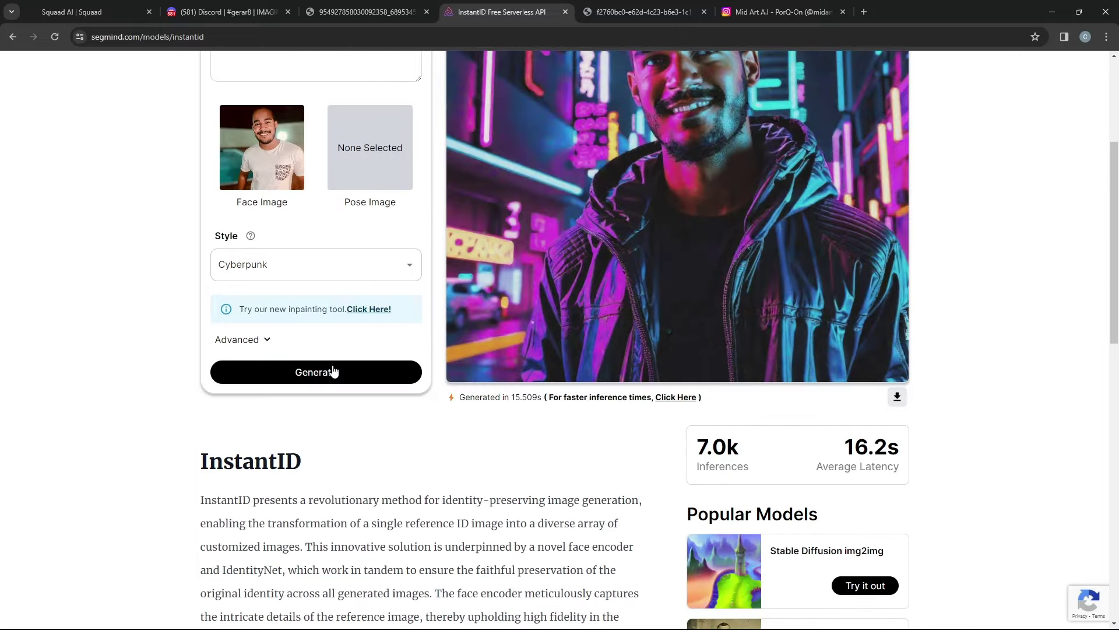
Open the generated Cyberpunk portrait in a new browser tab, view it at full size and return to the InstantID page
scroll(175, 374, up, 3)
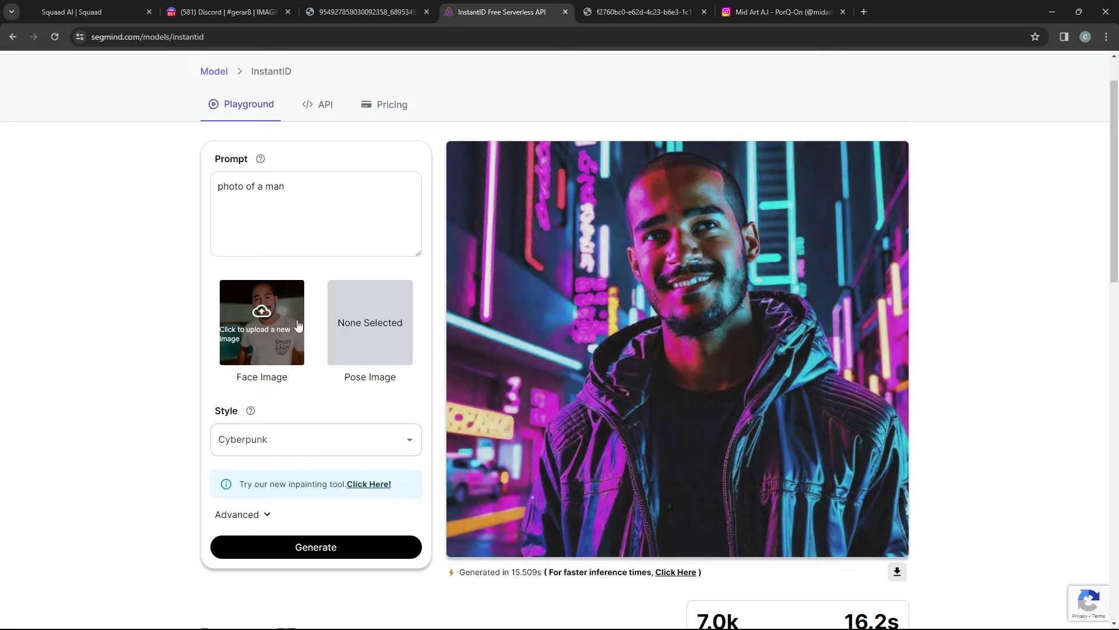
click(675, 313)
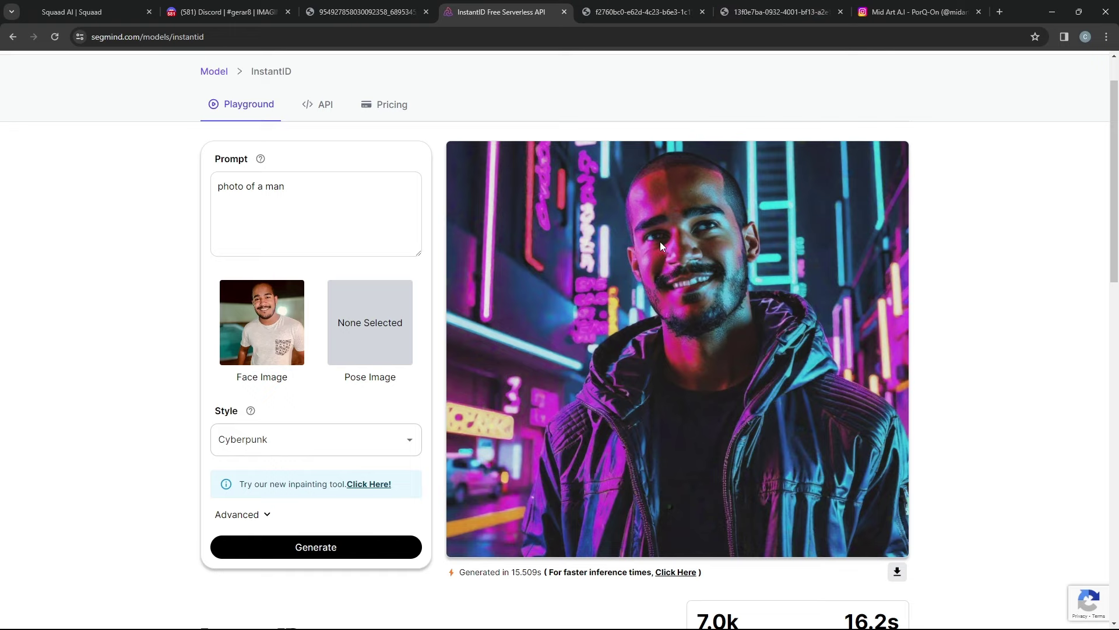
click(781, 10)
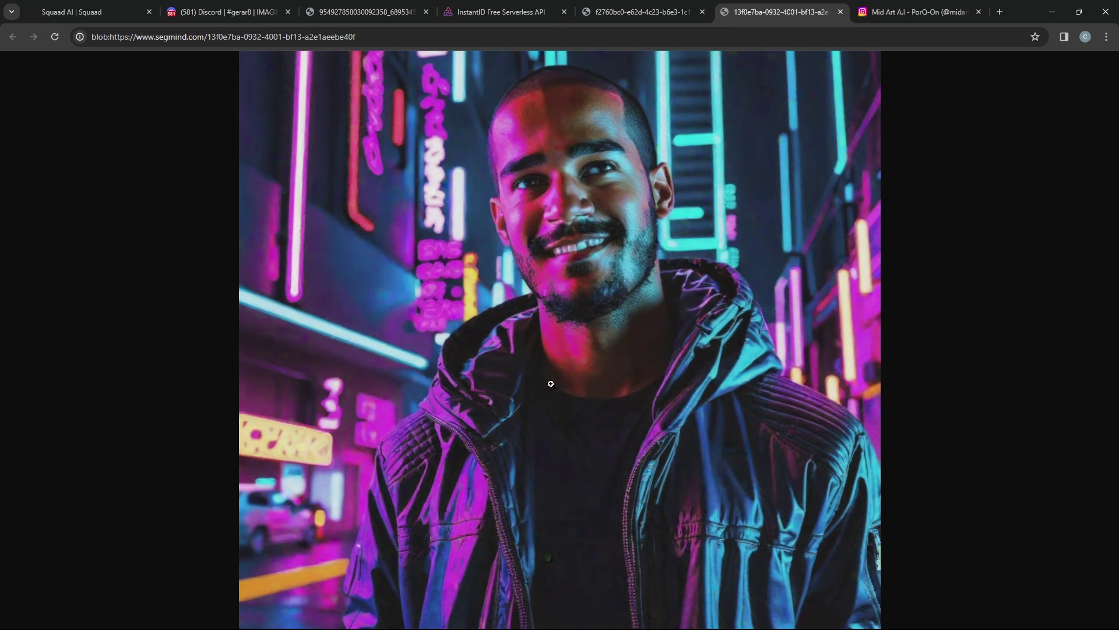
click(515, 4)
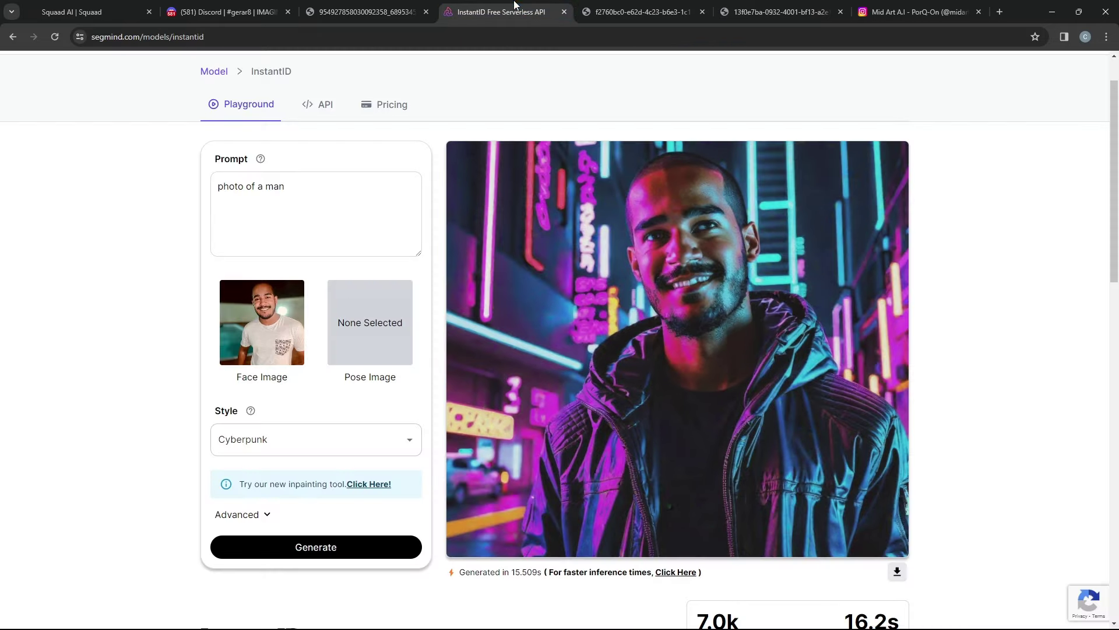
click(261, 313)
click(573, 118)
right_click(574, 120)
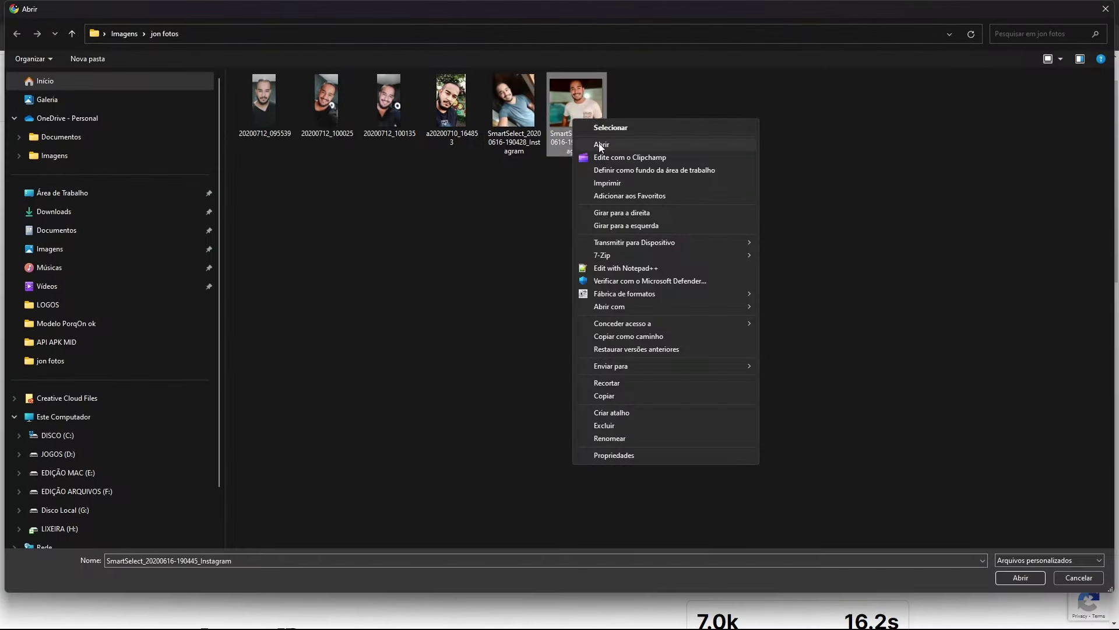
click(600, 144)
click(573, 95)
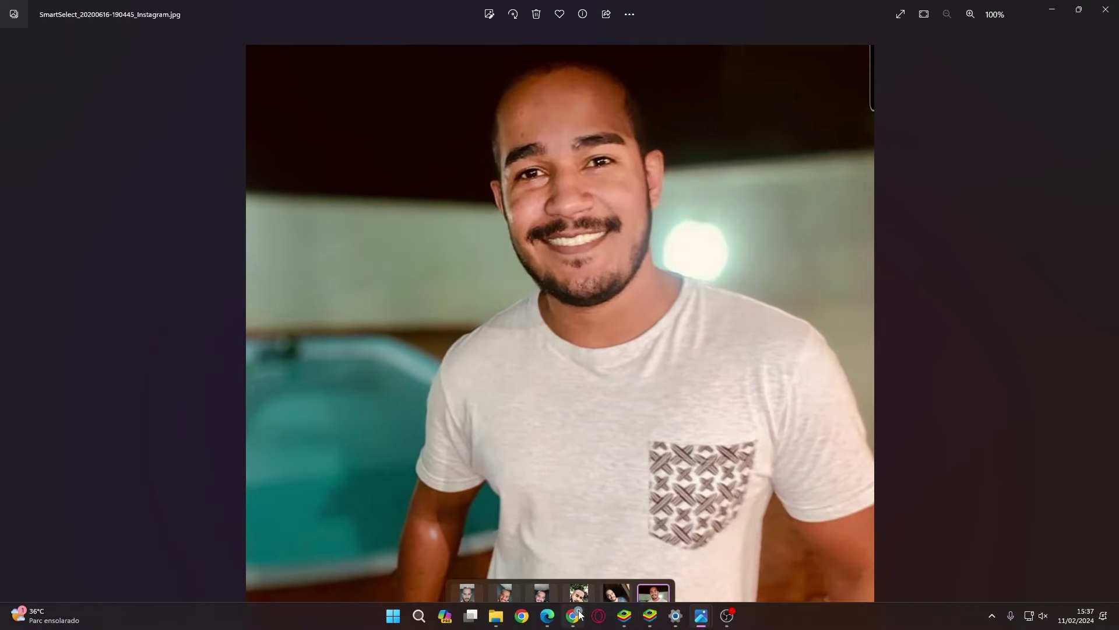
click(573, 615)
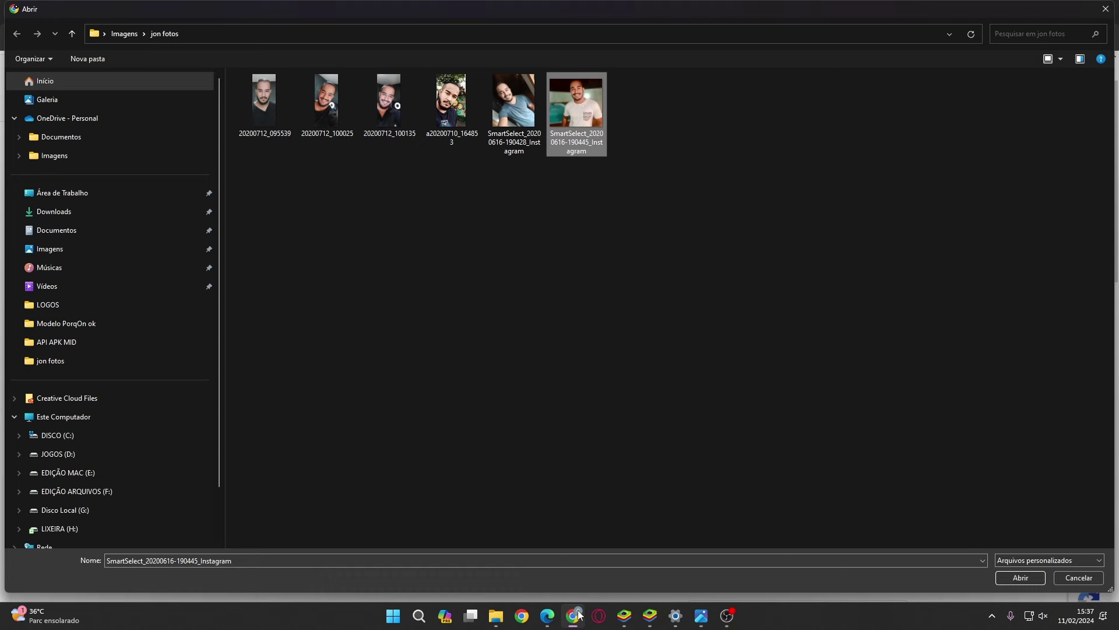
double_click(582, 100)
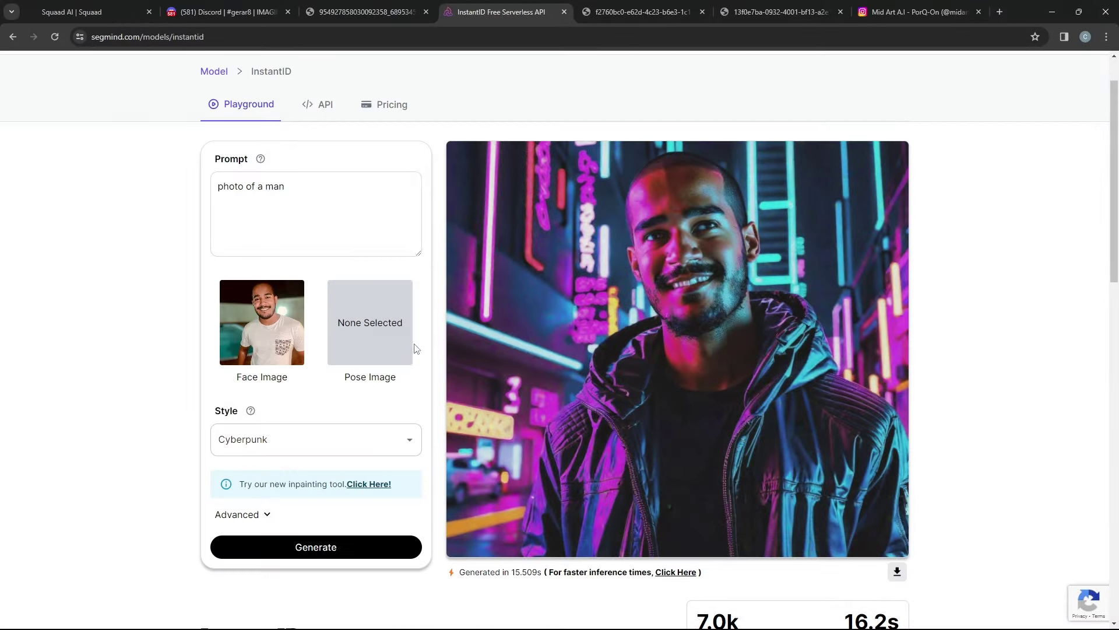
Set the style to Pop Art and generate a portrait from the same face image and prompt
click(261, 438)
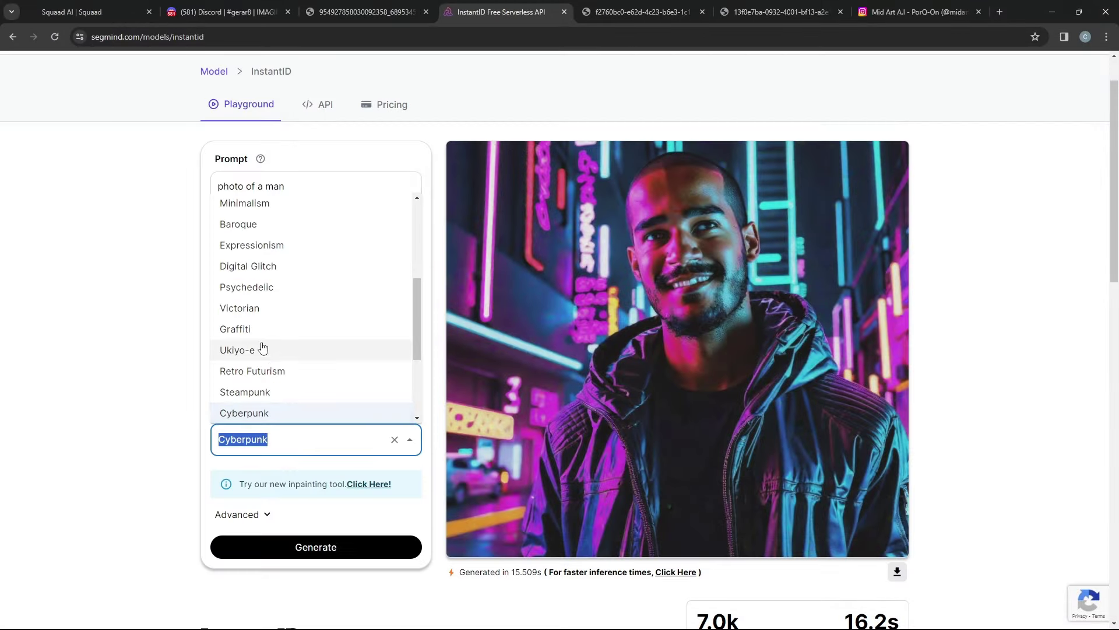
scroll(292, 370, down, 3)
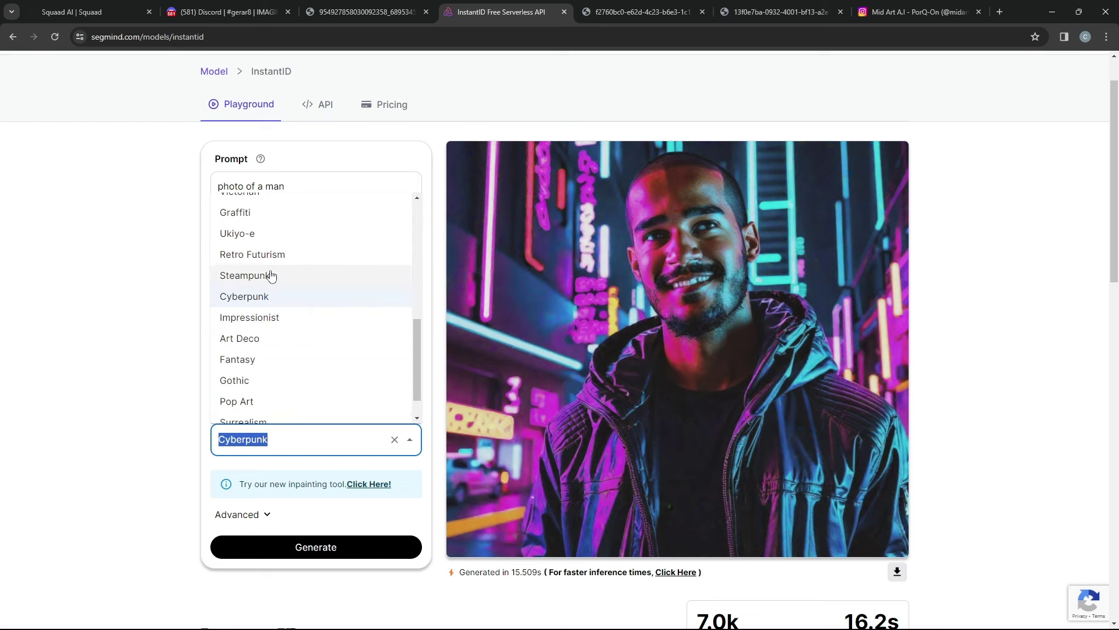
scroll(284, 375, down, 1)
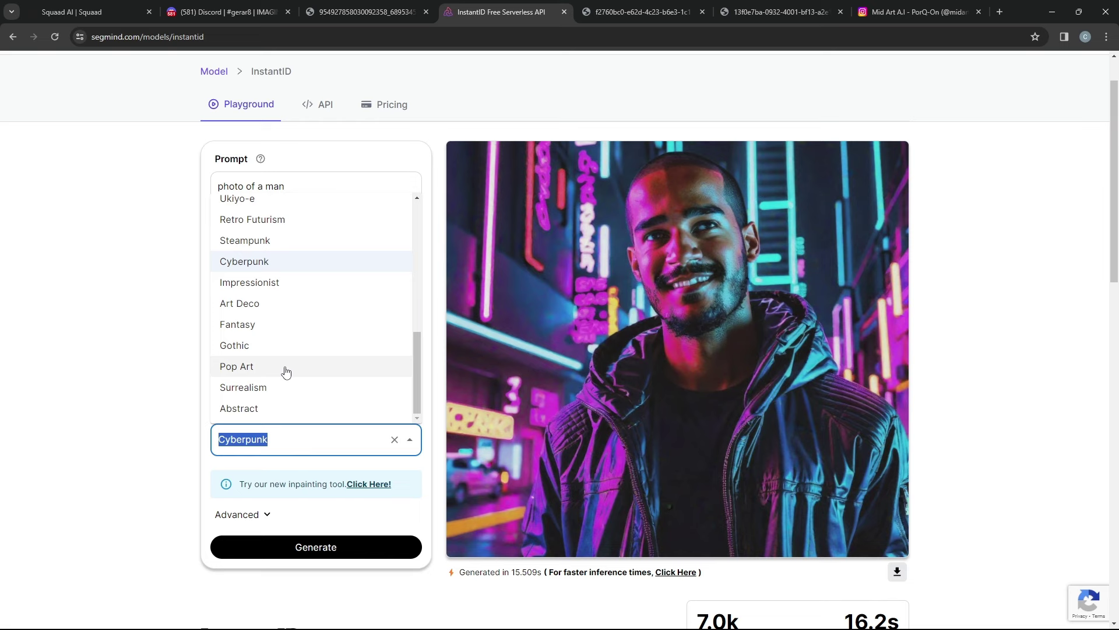
scroll(287, 370, up, 3)
scroll(288, 360, up, 1)
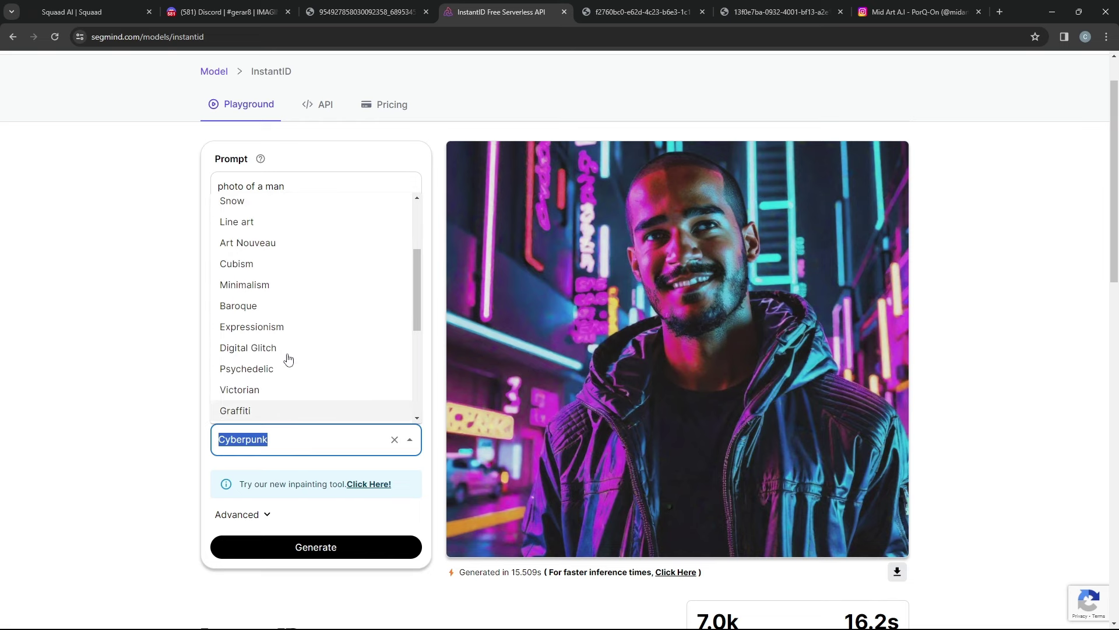
scroll(288, 359, down, 3)
click(301, 371)
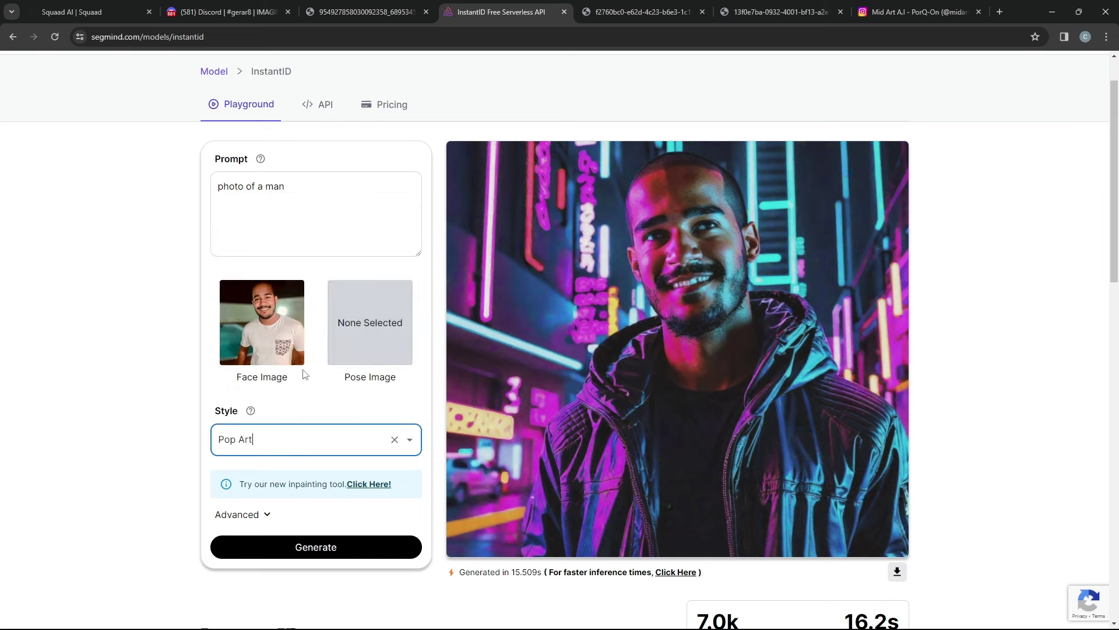
click(328, 550)
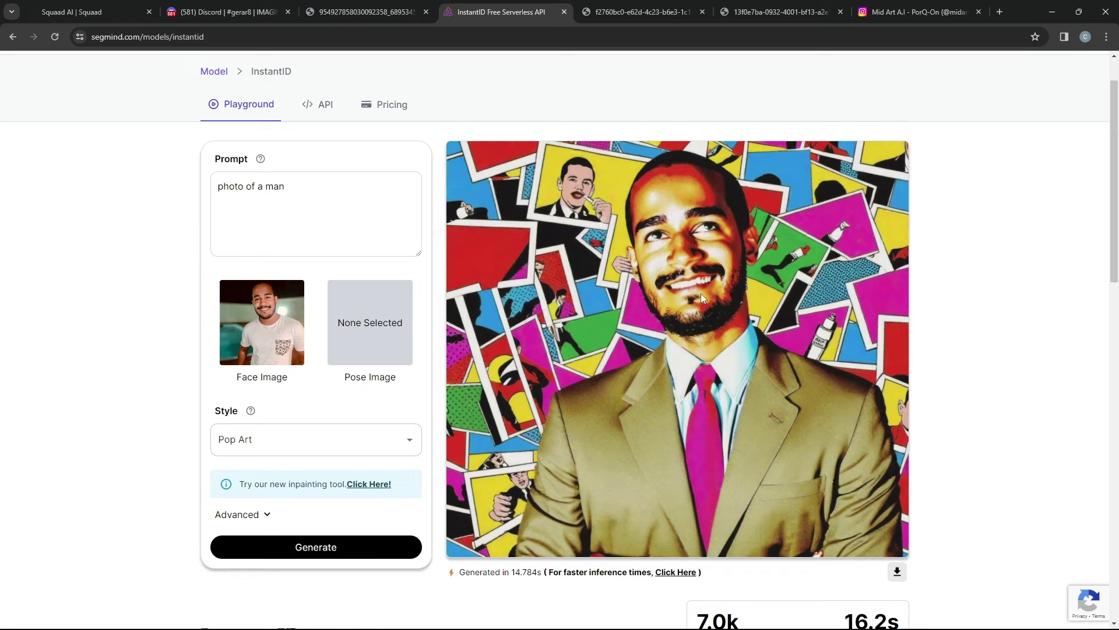
Look over the generated Pop Art portrait, and switch to Squaad AI's face swap page (Troca de rosto)
scroll(695, 409, down, 2)
scroll(691, 413, up, 1)
scroll(690, 409, up, 2)
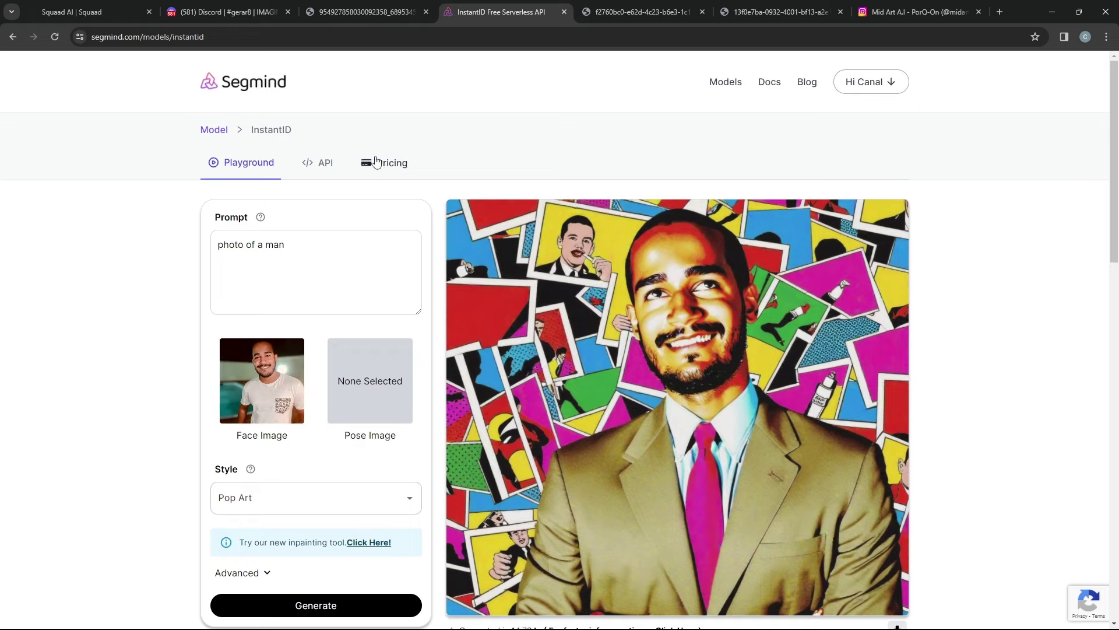
click(116, 5)
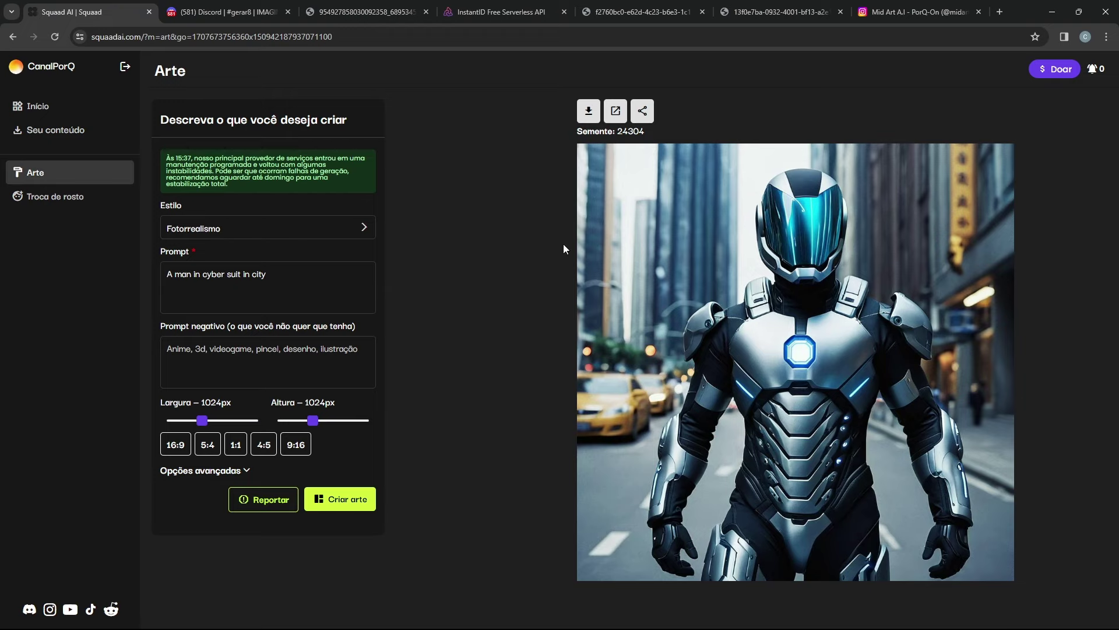
click(64, 202)
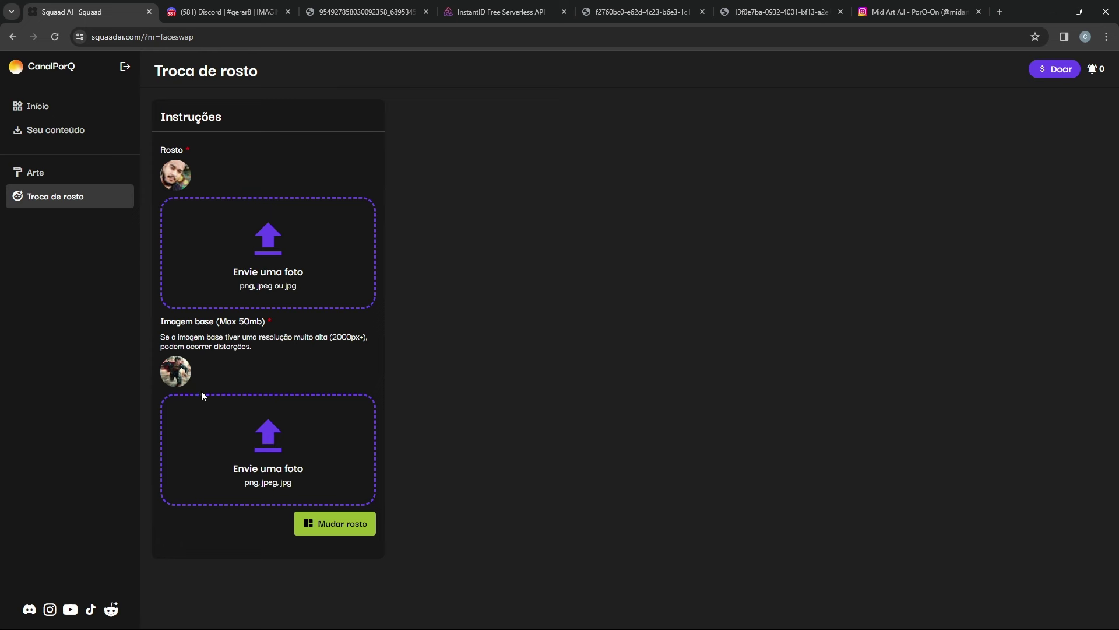
Open the Superman face swap from the saved content in a new browser tab, view it and return to Squaad AI
click(57, 130)
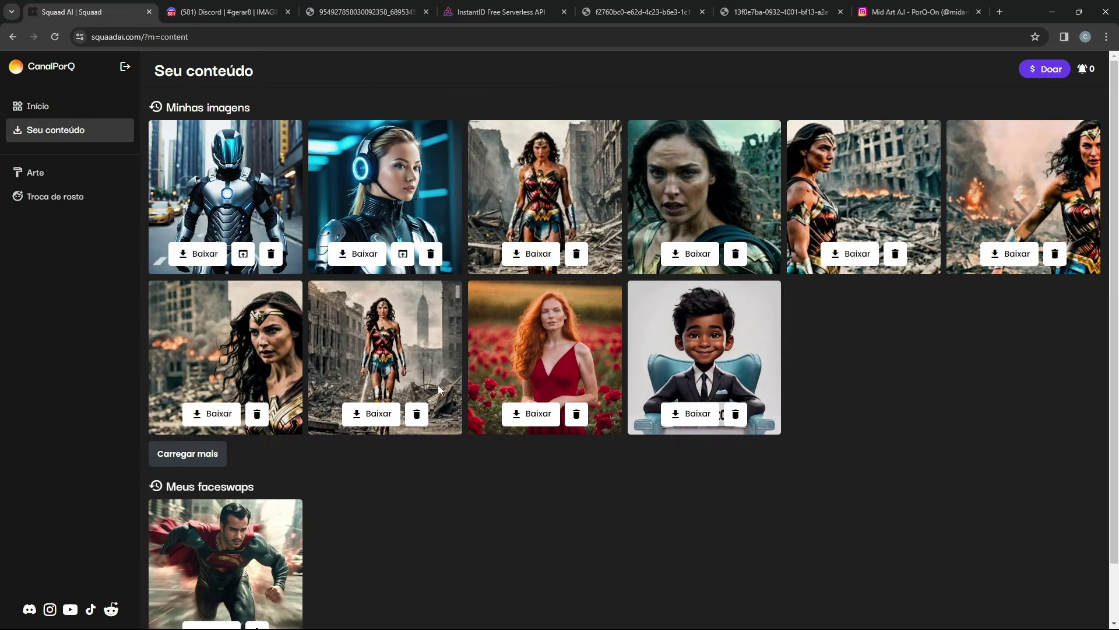
scroll(258, 479, down, 1)
right_click(239, 480)
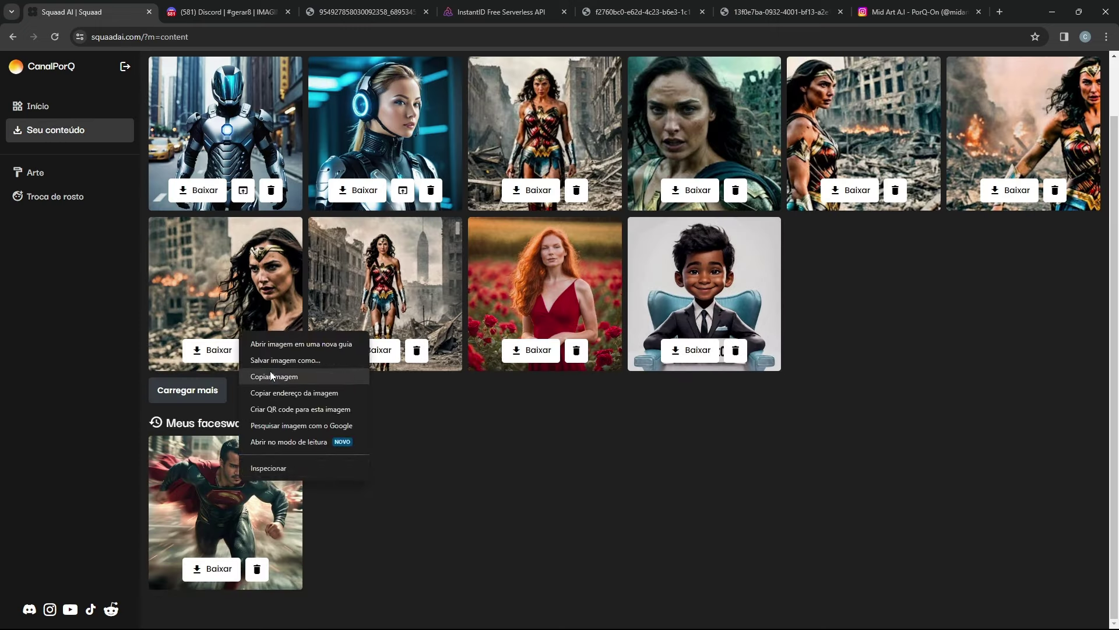
click(280, 346)
click(215, 7)
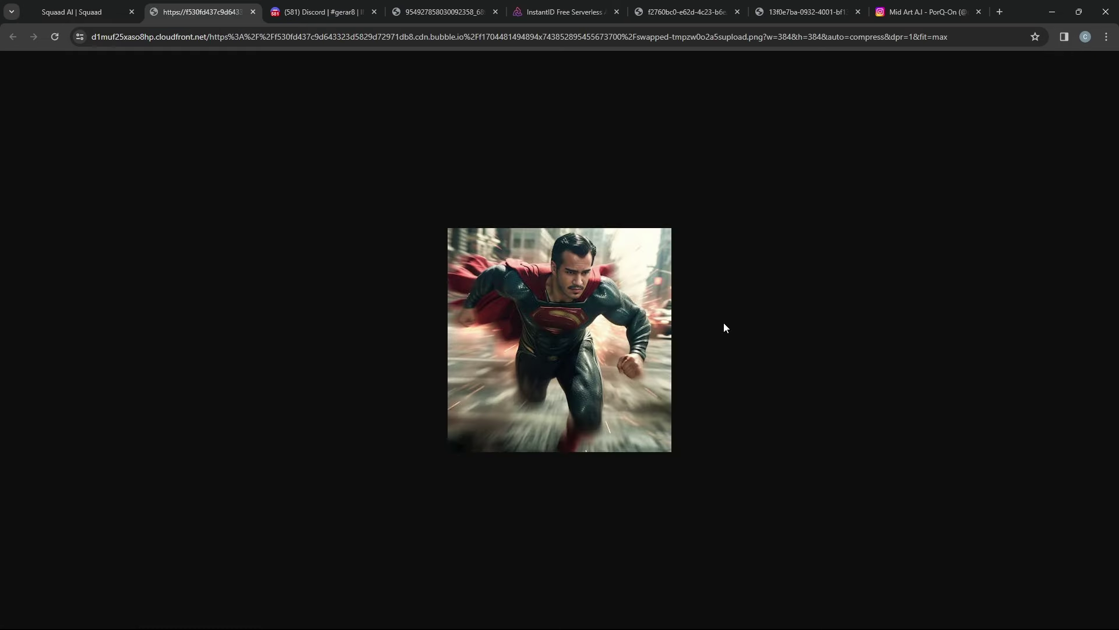
click(58, 5)
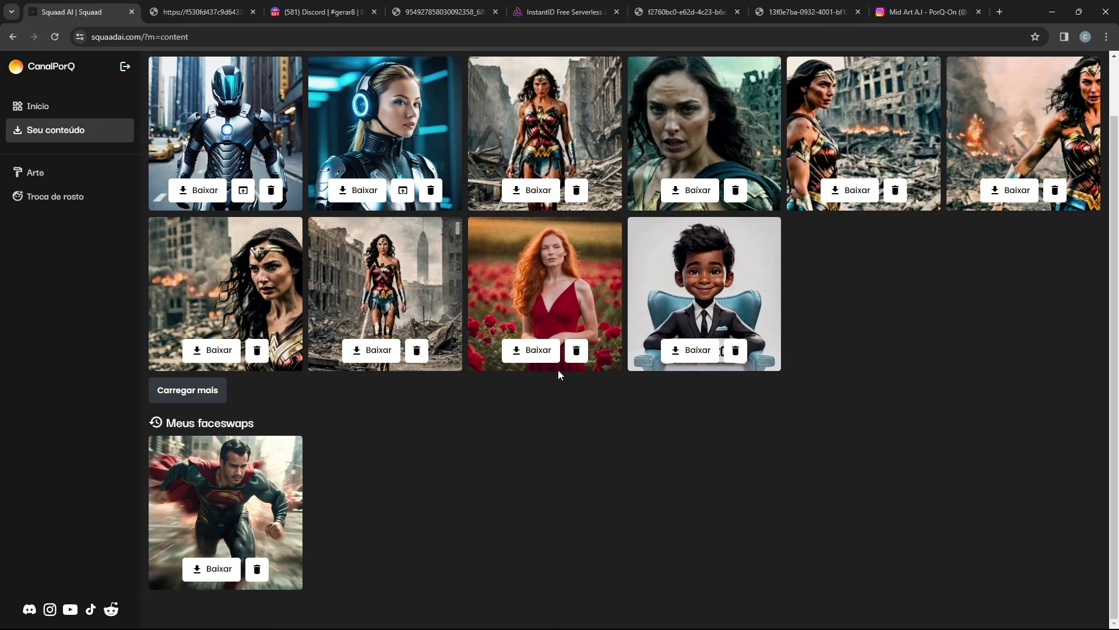
scroll(457, 361, up, 1)
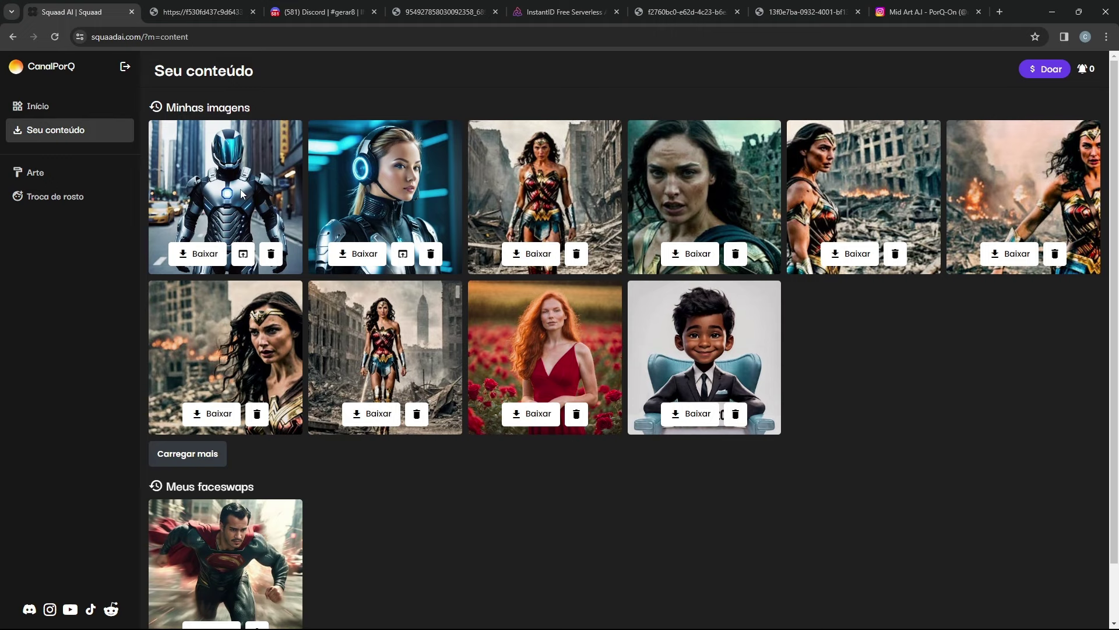
Upload a20200710_164853.jpg as the face and the hooded-cloak portrait 3fe577aac8d8e6a18d3894d2c6718a8f427d8f02.png as the base image for a face swap, previewing the base image enlarged
click(82, 201)
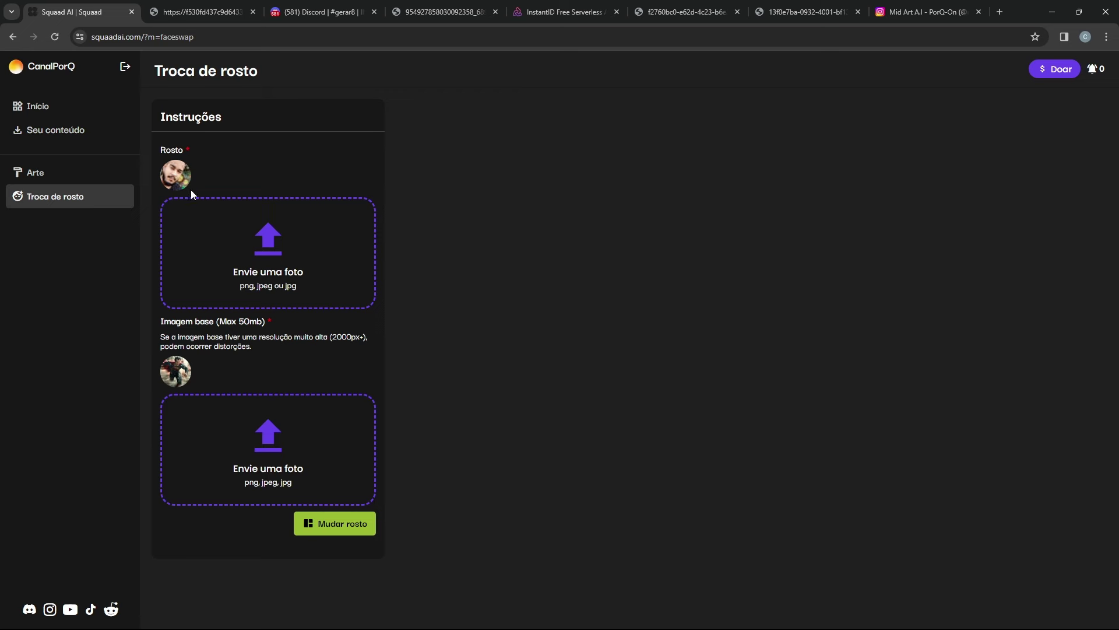
click(254, 249)
double_click(446, 124)
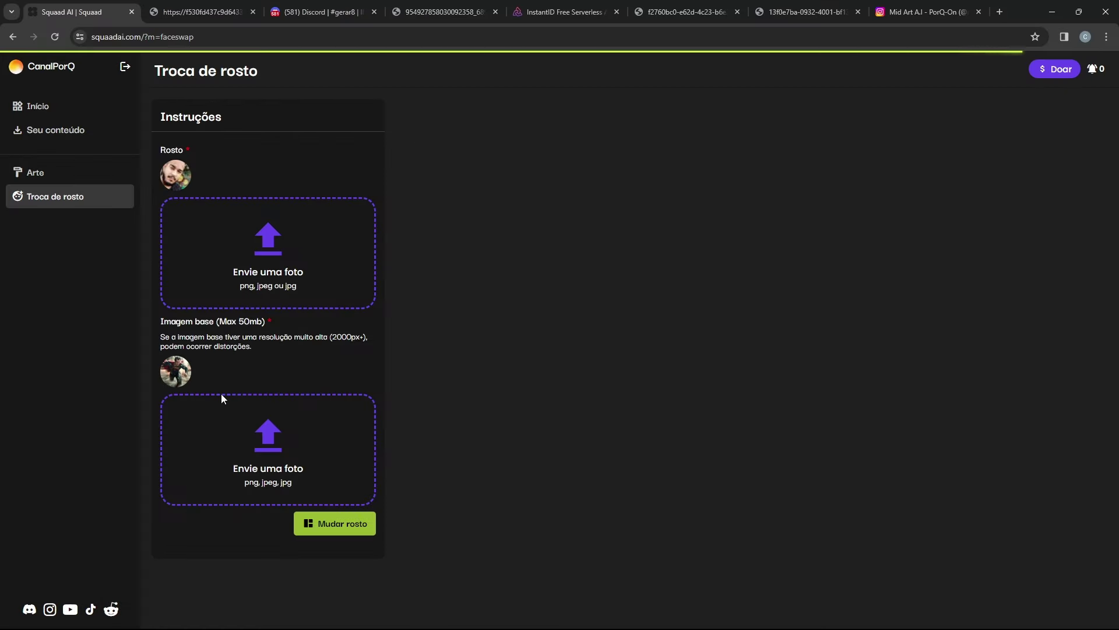
click(268, 442)
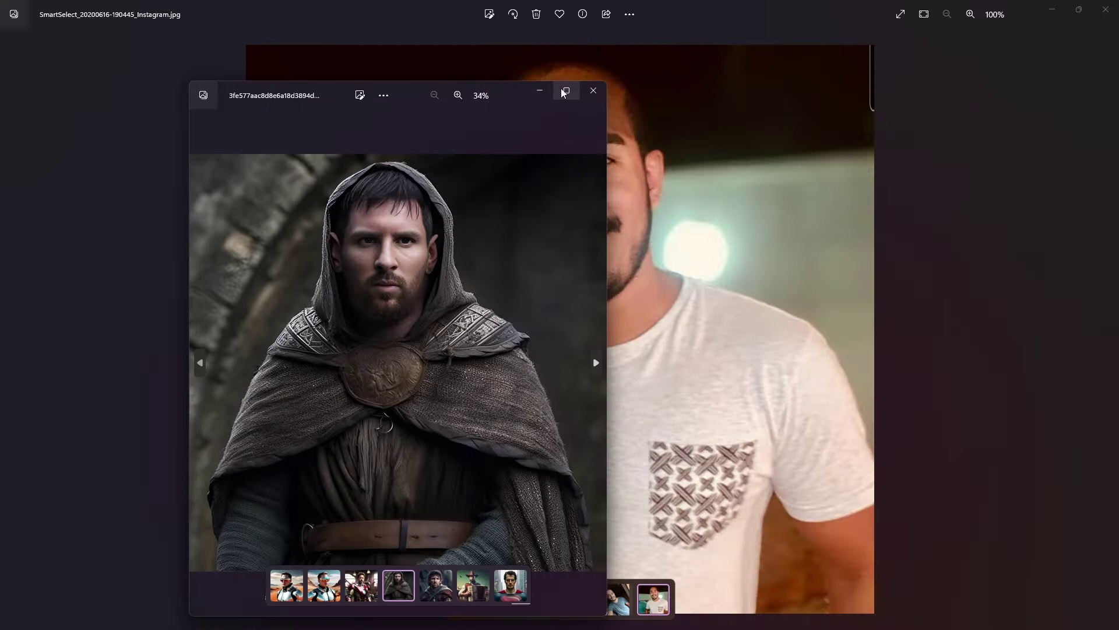
click(560, 92)
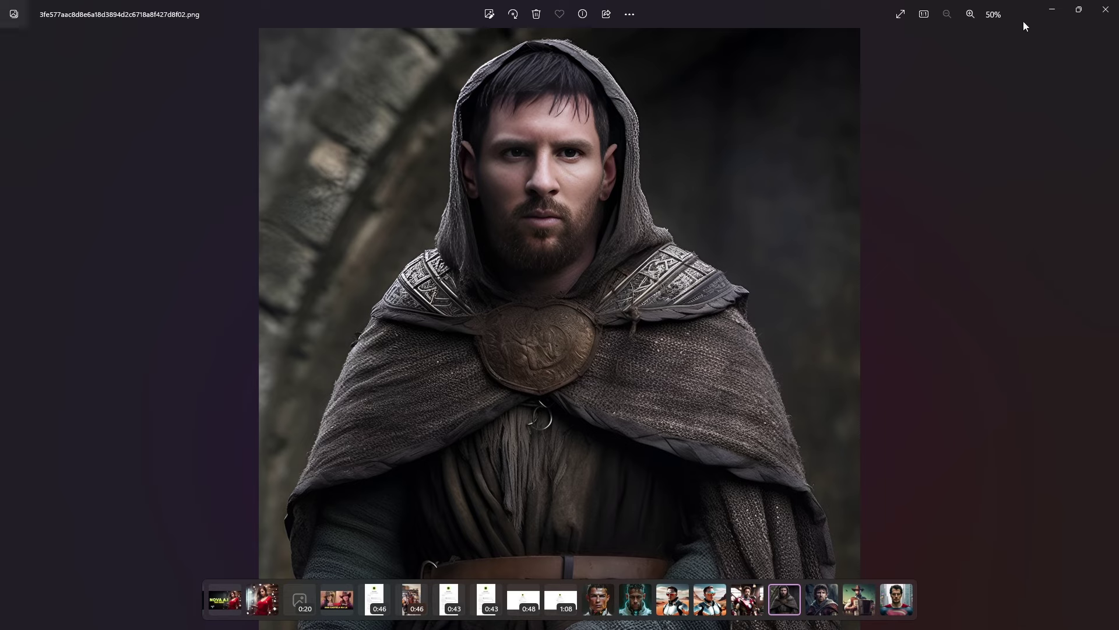
click(1046, 11)
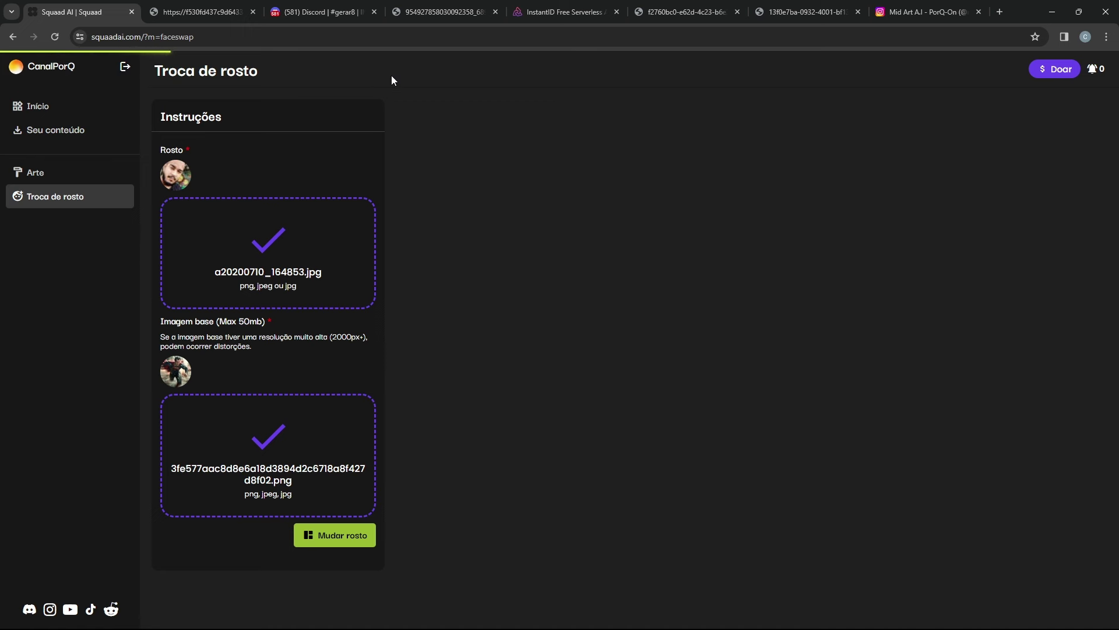
Run the face swap with the uploaded face photo and the hooded-cloak base image
click(340, 547)
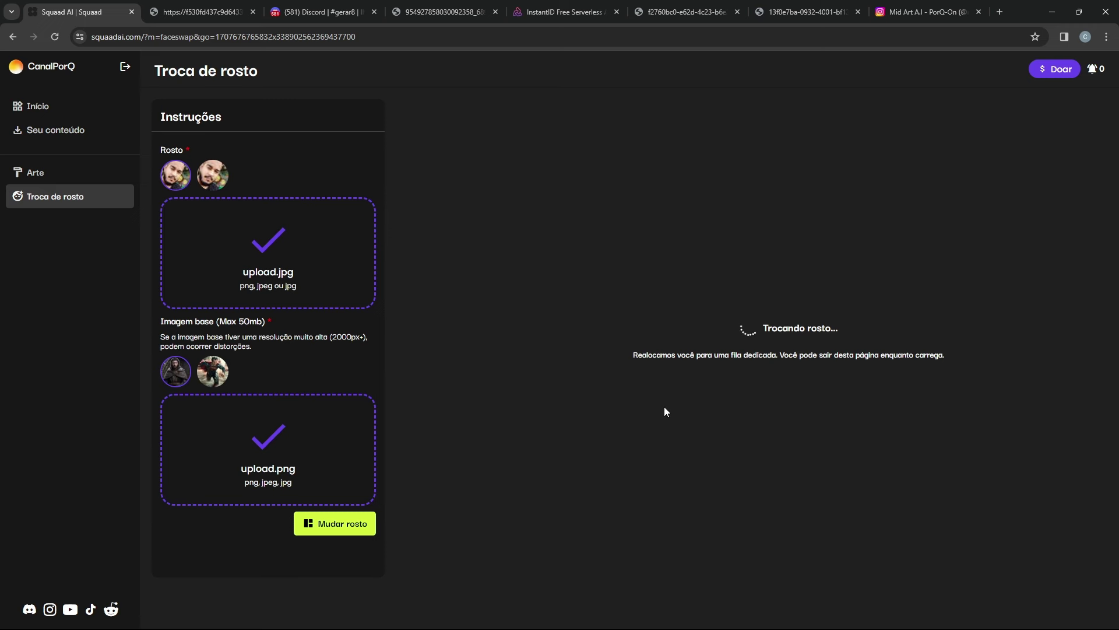
right_click(1041, 72)
click(765, 71)
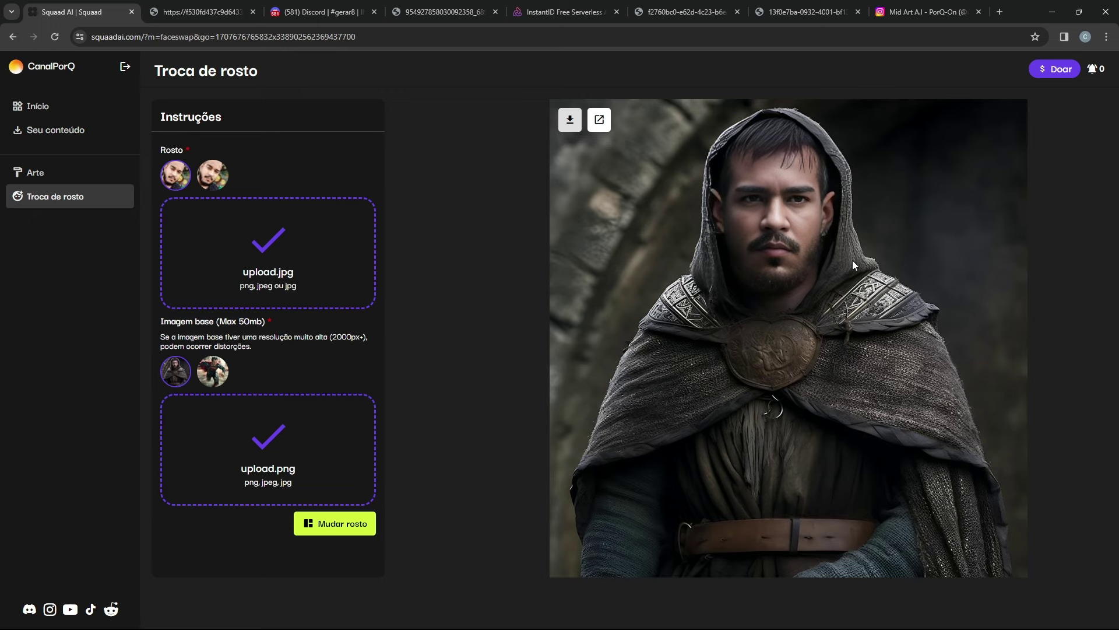
Open the swapped hooded-cloak portrait in a new browser tab, view it at full size and return to Squaad AI
right_click(893, 229)
click(915, 240)
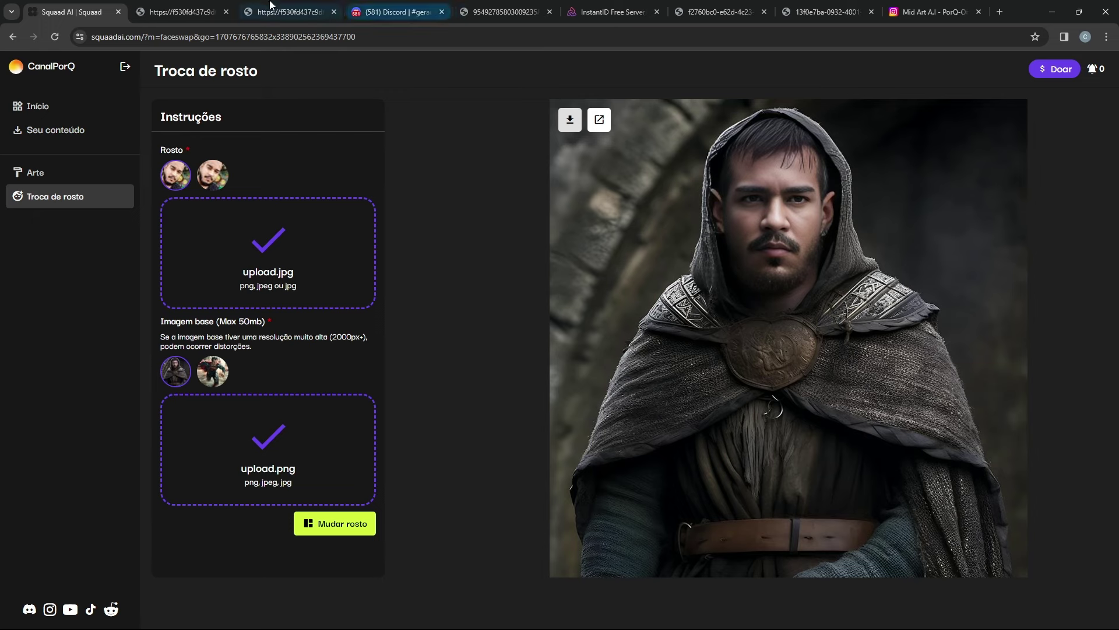
click(212, 6)
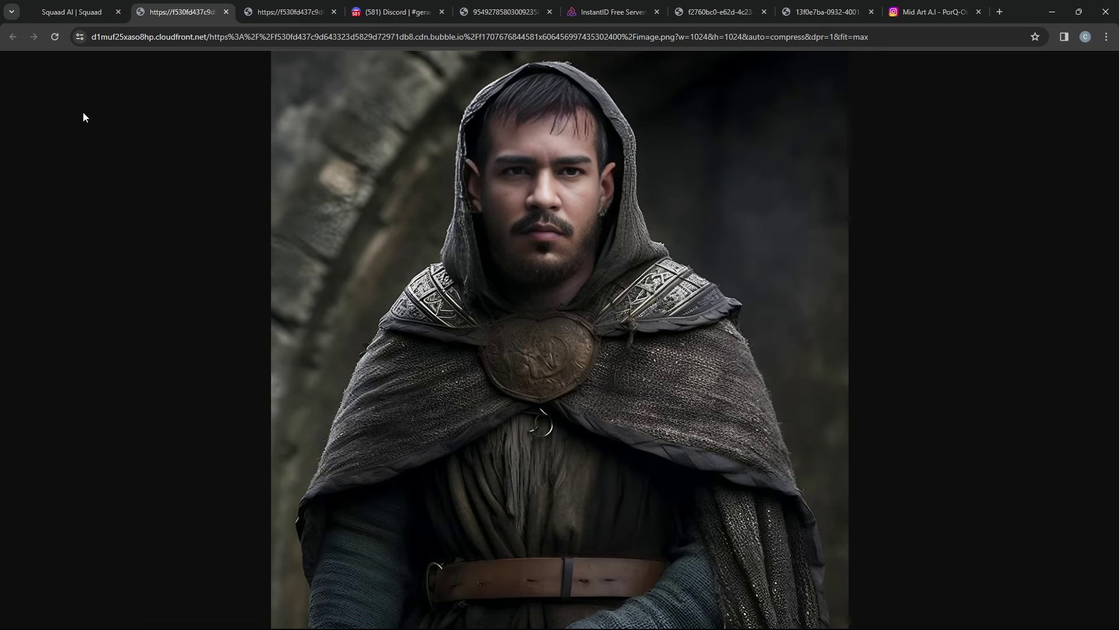
click(73, 12)
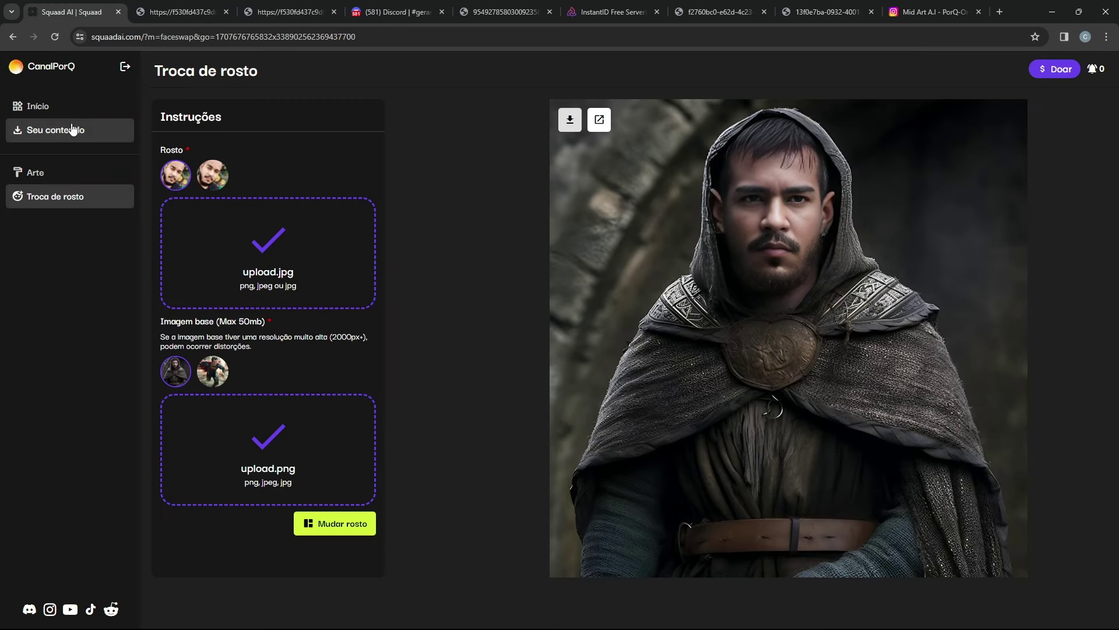
Start a new AI image from the Início page with the prompt "A man in cyber suit, cinematic"
click(51, 112)
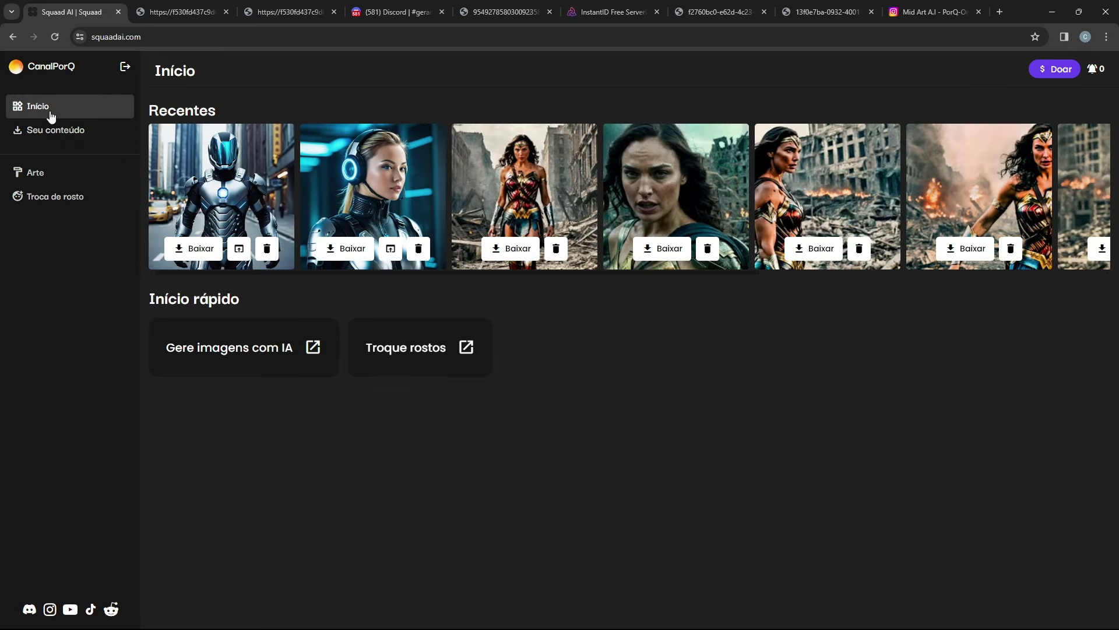
click(214, 350)
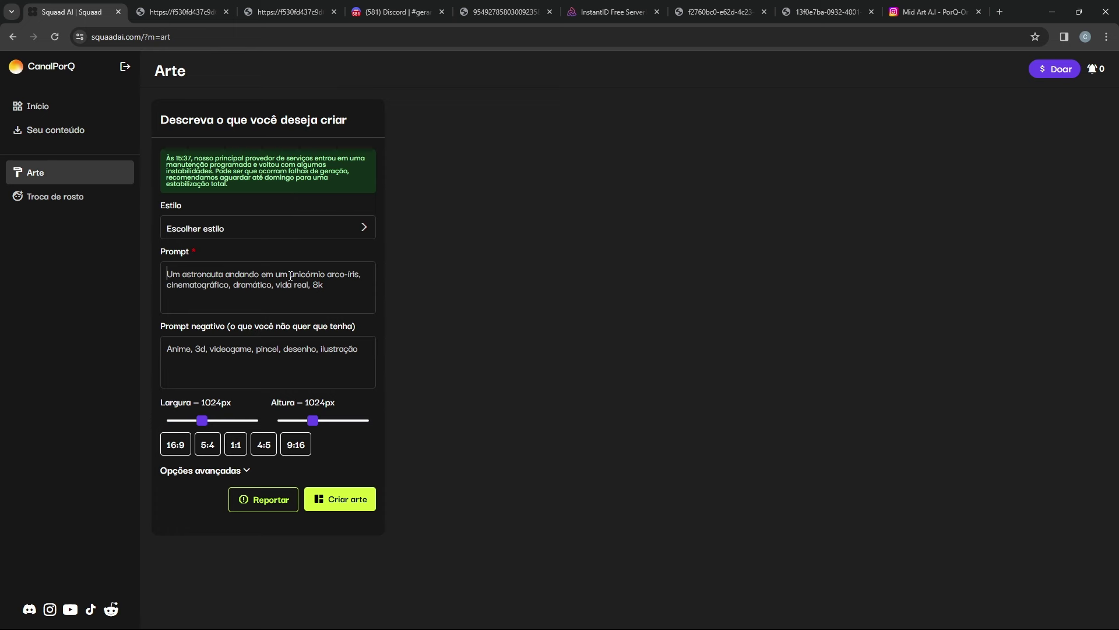
text(A m)
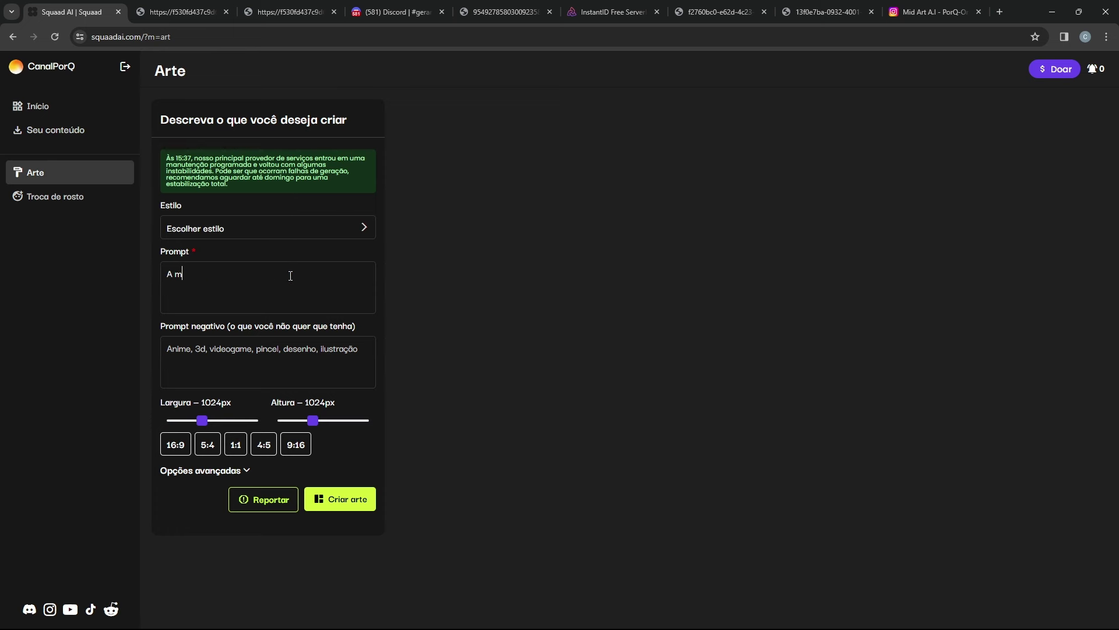
text(an in cyber suit, cinematic)
Set the image style to Fotorrealismo and enter "anime, draw," as the negative prompt
click(260, 226)
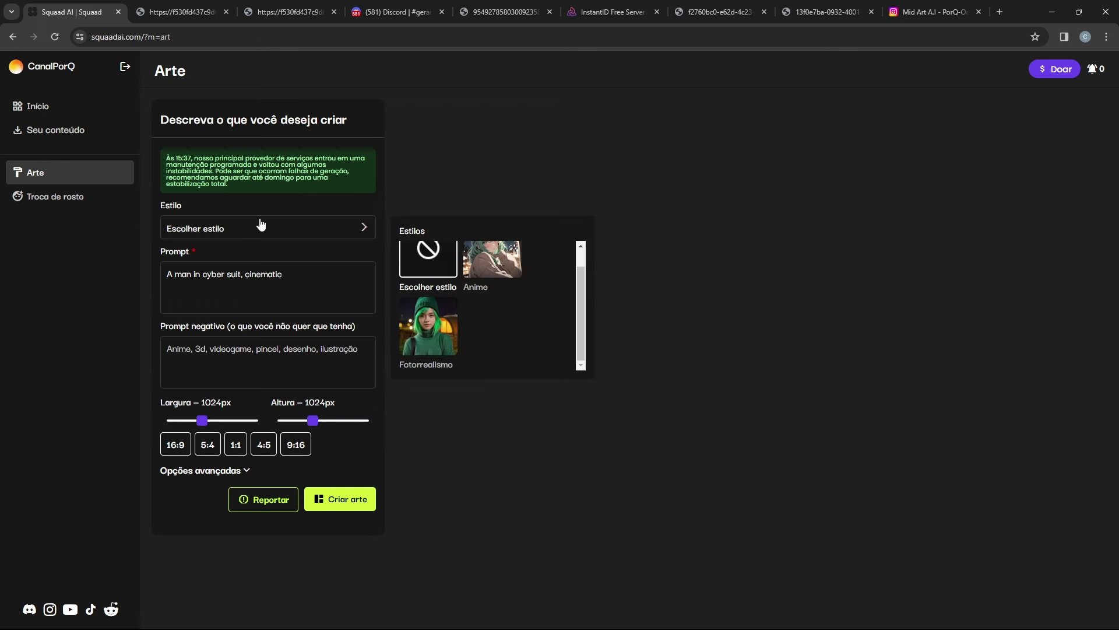
click(428, 341)
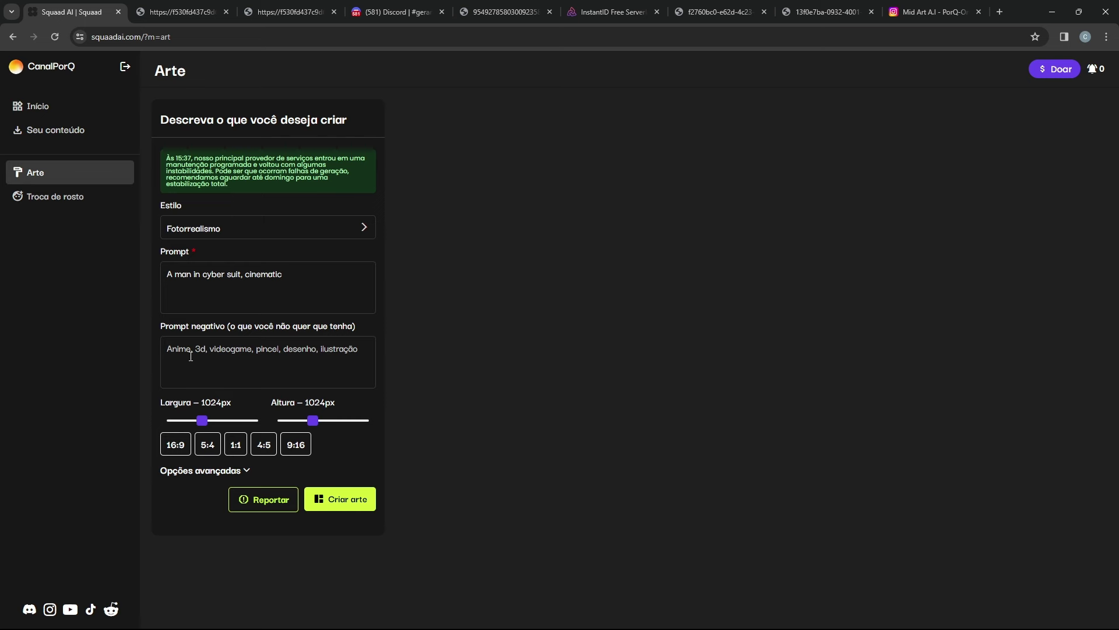
text(anime, d)
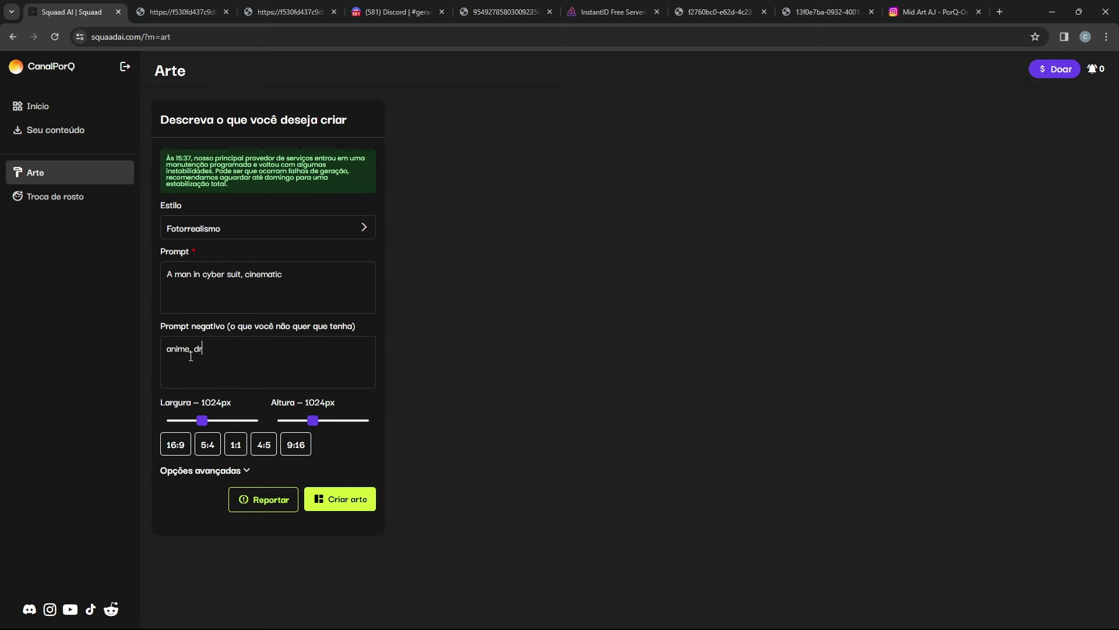
text(raw,)
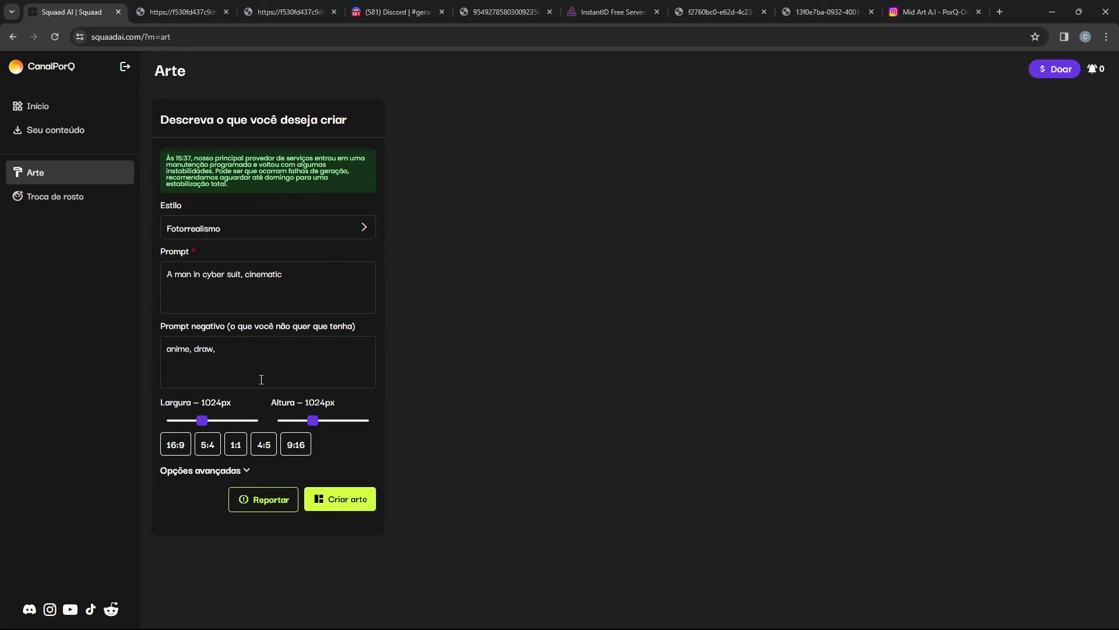